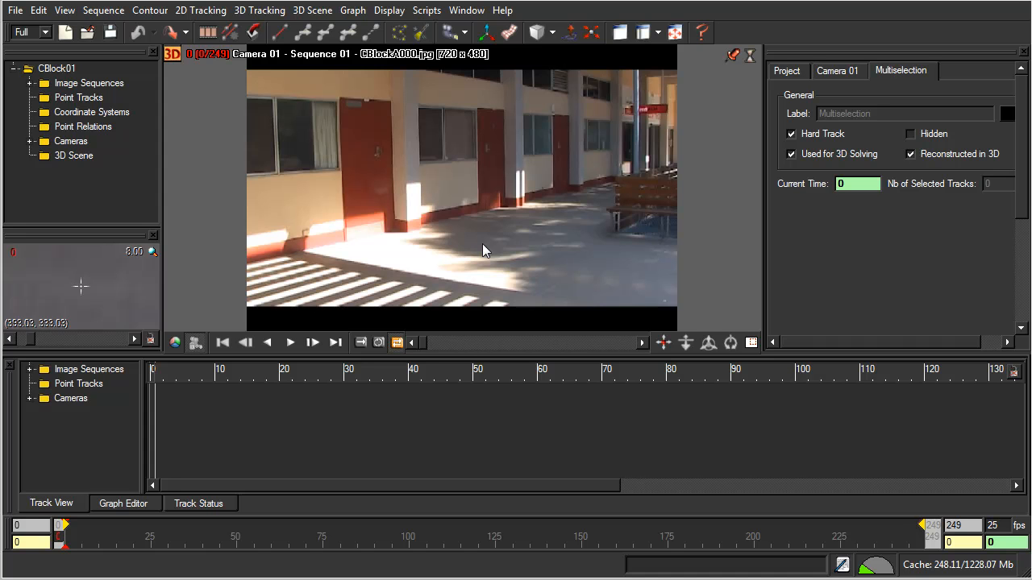
Place a point track at frame 201 on the upper-right corner of the red door at the footage's left edge.
left_click_drag(423, 339, 592, 357)
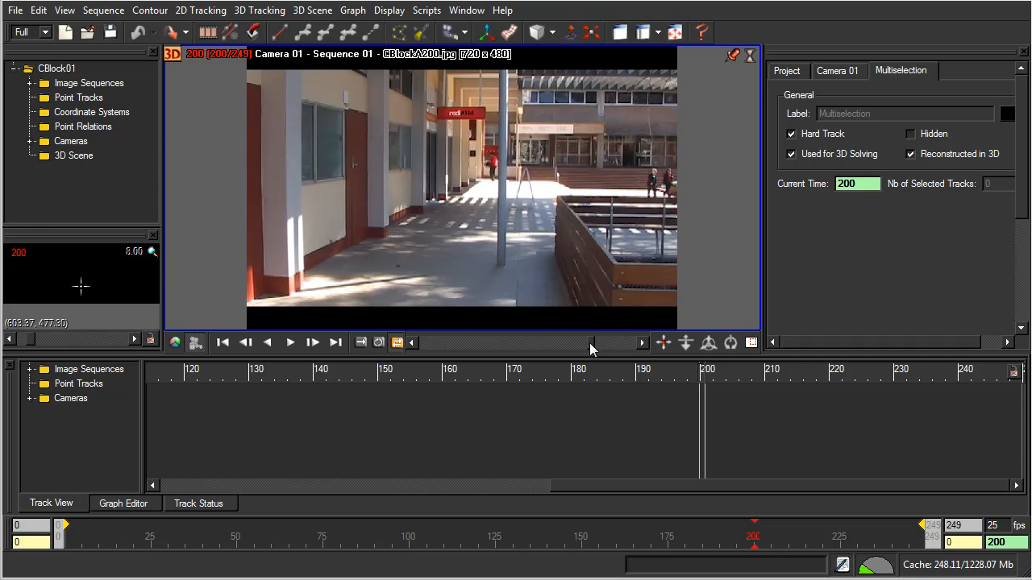
left_click_drag(590, 349, 590, 348)
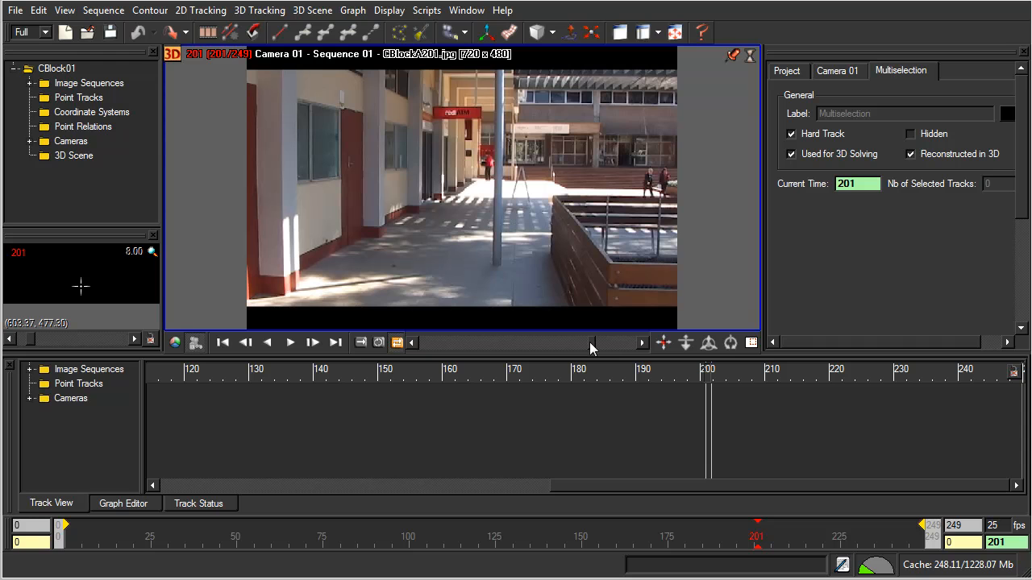
left_click_drag(589, 342, 590, 340)
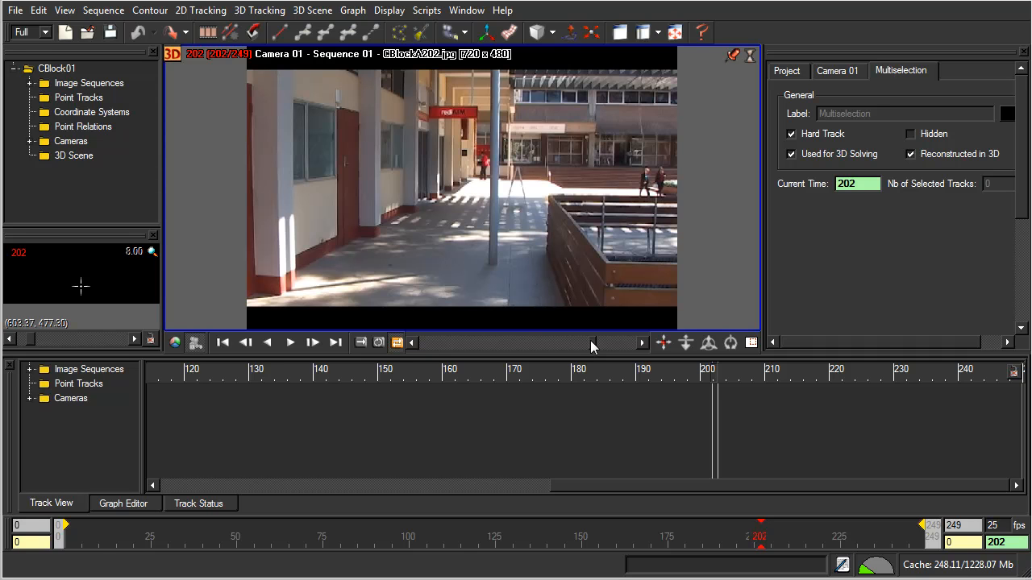
left_click_drag(590, 340, 589, 340)
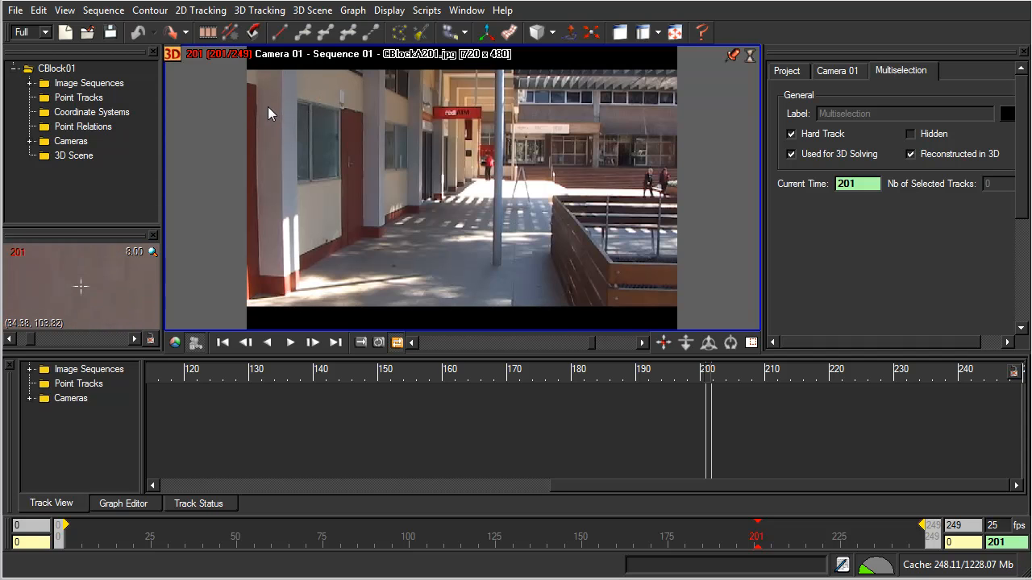
left_click_drag(262, 91, 262, 90)
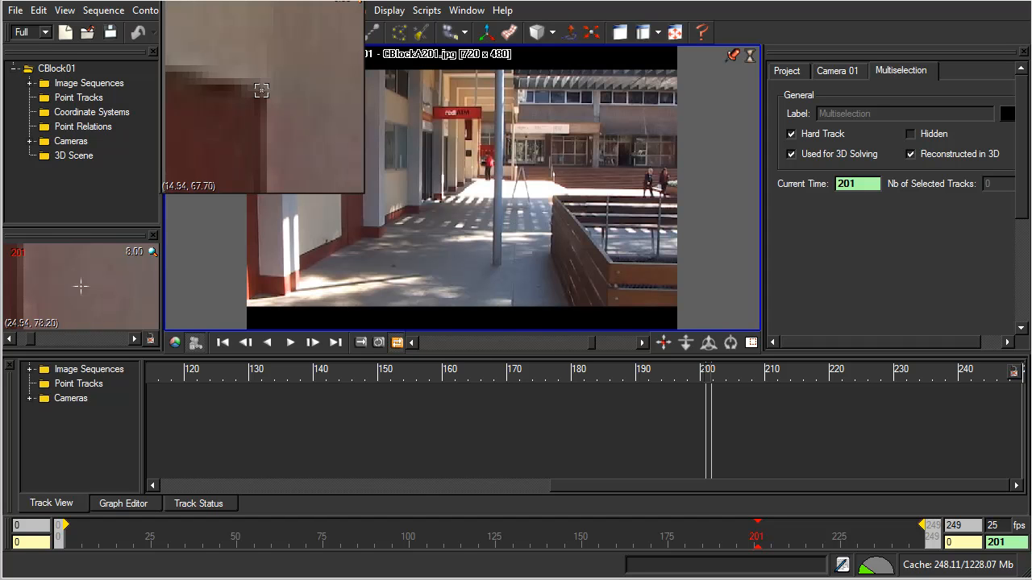
left_click_drag(261, 91, 262, 90)
left_click_drag(262, 90, 256, 84)
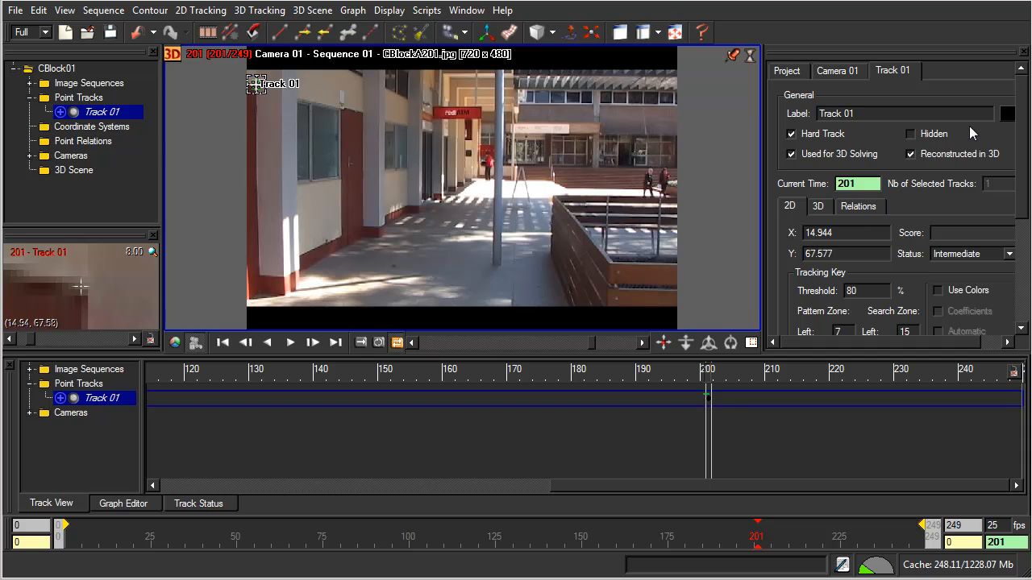
Set the door-corner track's key status at frame 201 to End and track the point backward through the sequence.
left_click_drag(1021, 134, 1021, 182)
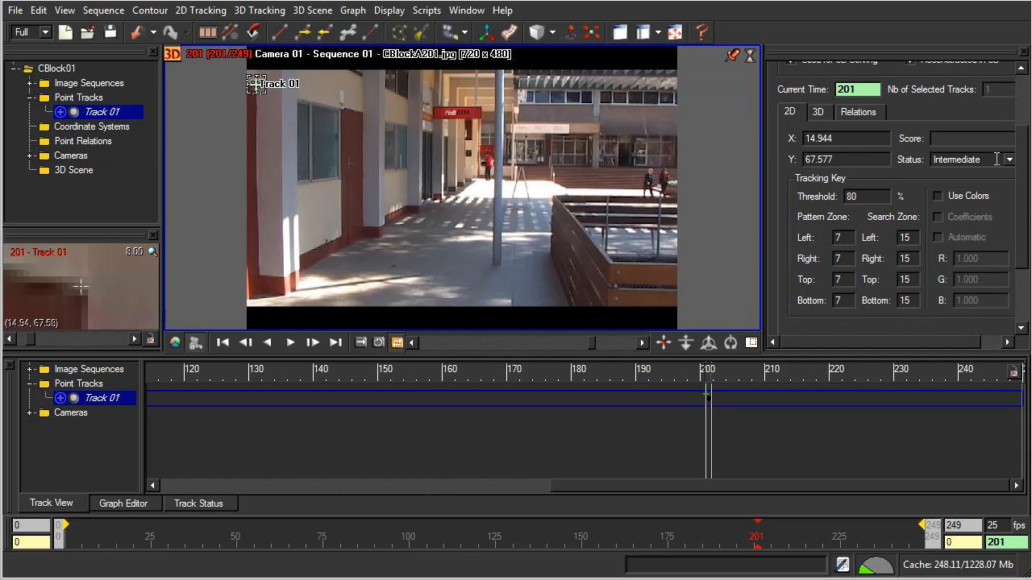
left_click(1008, 160)
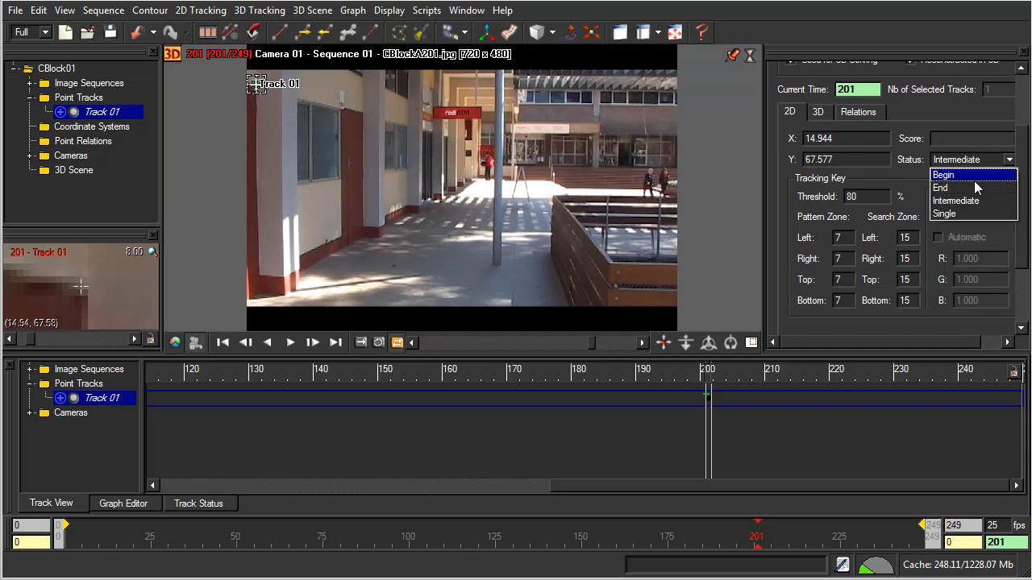
left_click(945, 188)
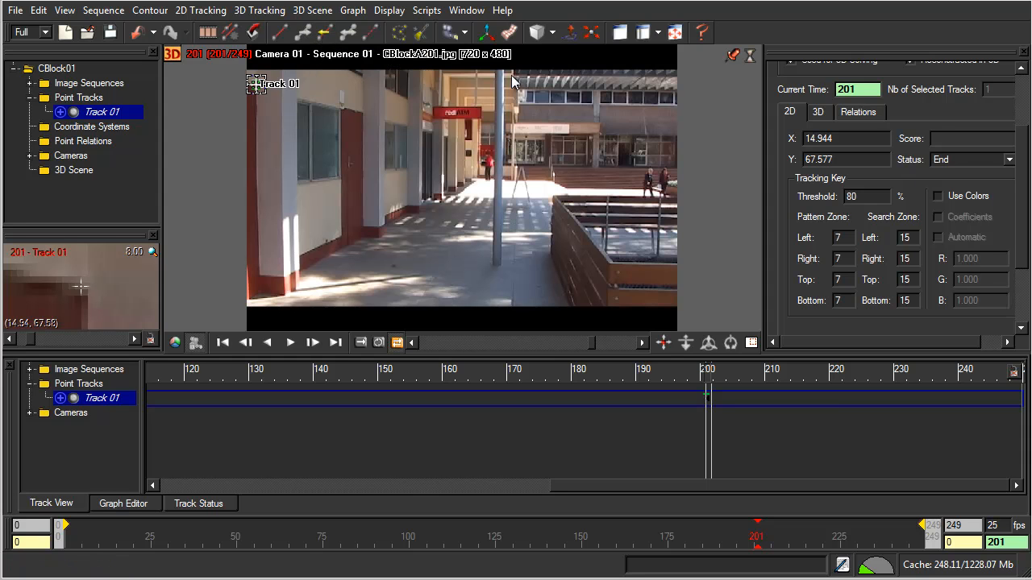
left_click(326, 37)
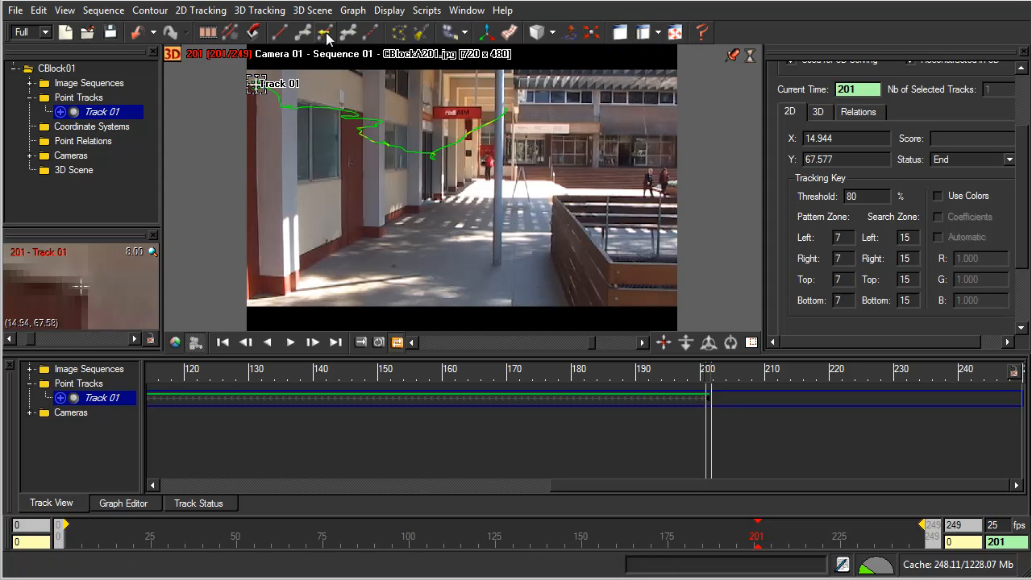
Correct Track 01's point onto the door corner at frame 98 and re-track it backward from there.
left_click_drag(687, 482, 208, 510)
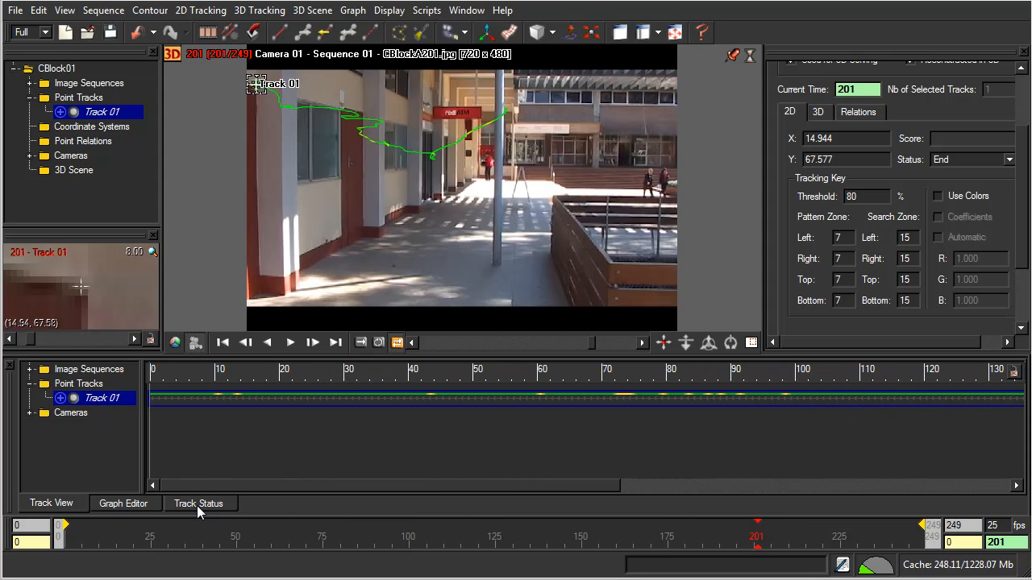
left_click_drag(462, 485, 549, 493)
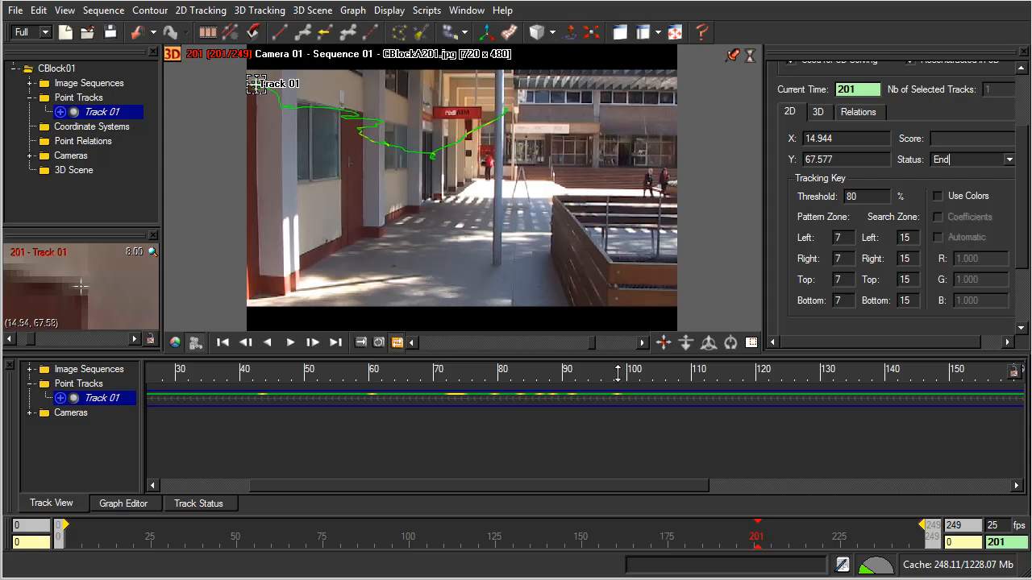
left_click_drag(590, 346, 499, 365)
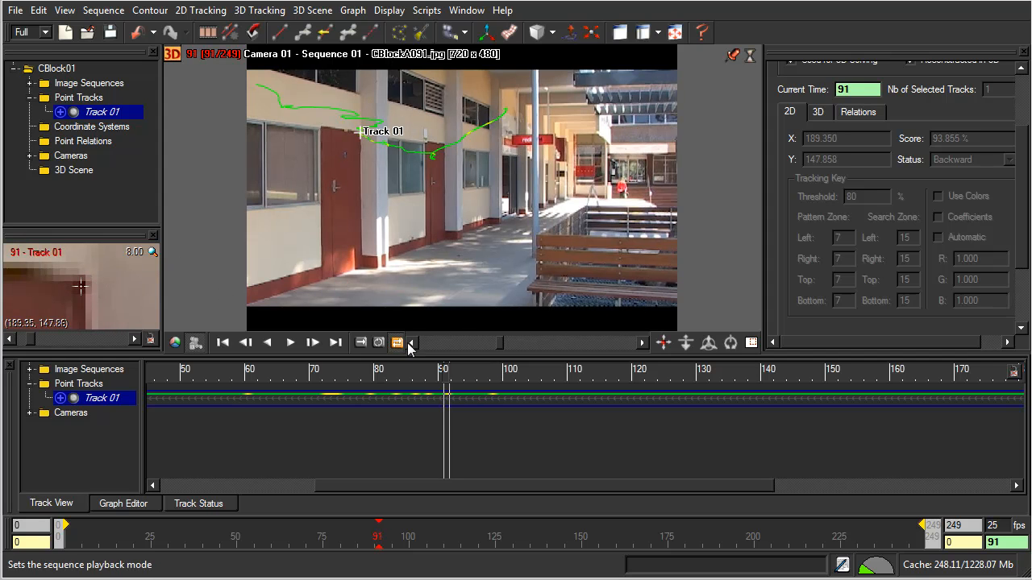
left_click_drag(495, 342, 505, 349)
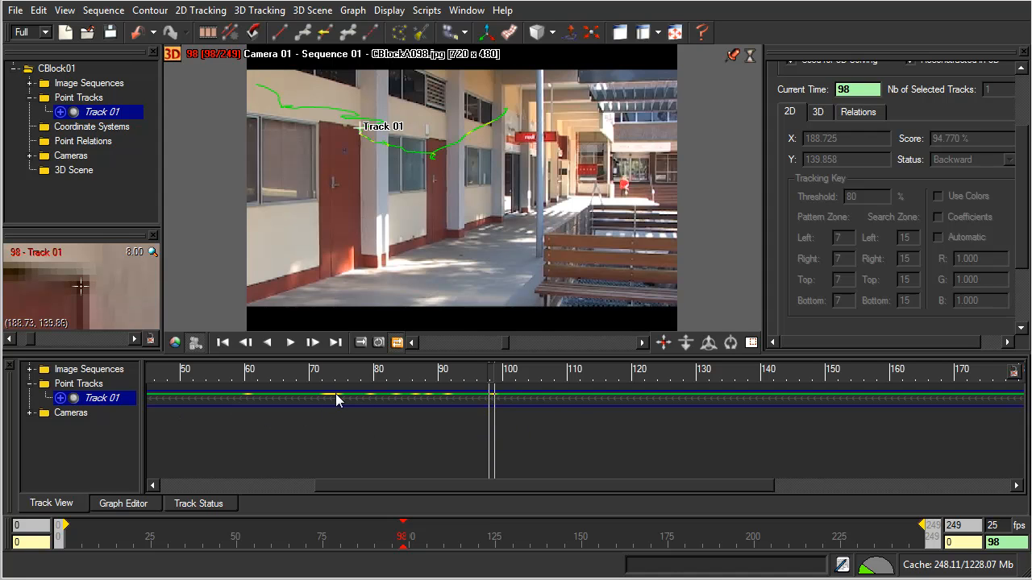
mouse_move(505, 342)
left_mouse_down()
mouse_move(480, 346)
mouse_move(519, 353)
mouse_move(507, 353)
left_mouse_up()
left_click(84, 279)
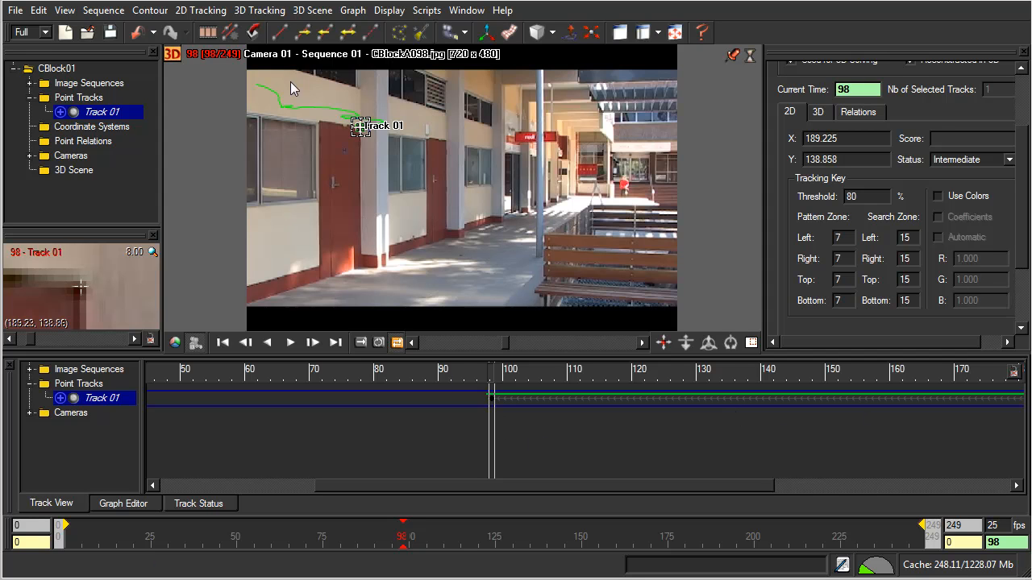
left_click(323, 38)
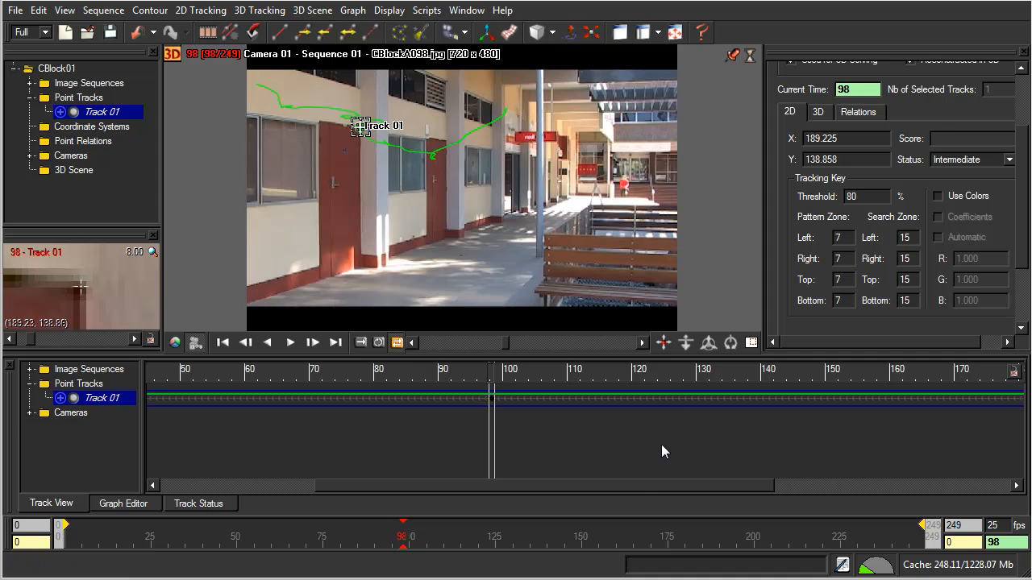
Review how Track 01 follows the door corner at frame 68 and at frame 0.
left_click_drag(637, 484, 459, 508)
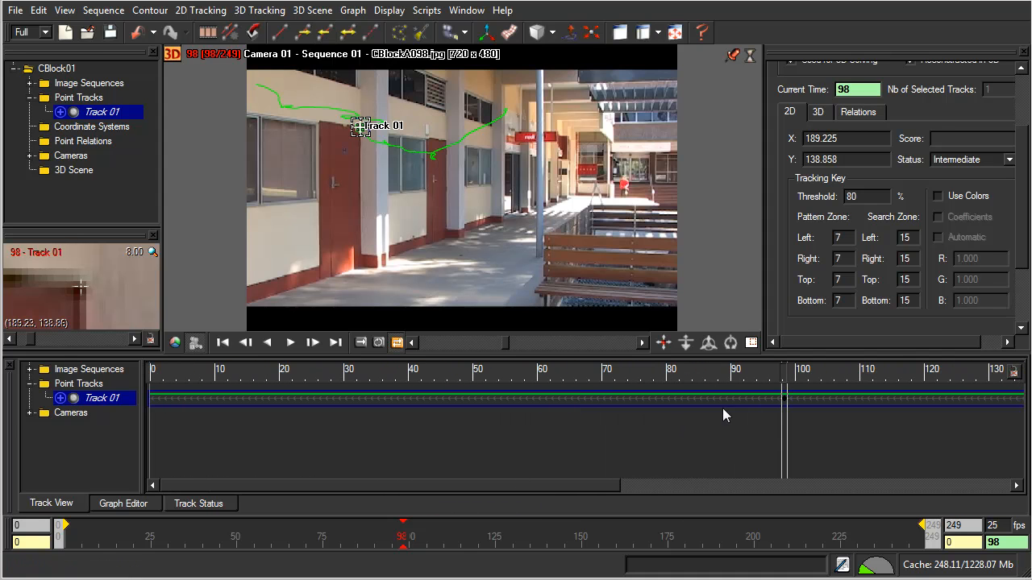
left_click(199, 373)
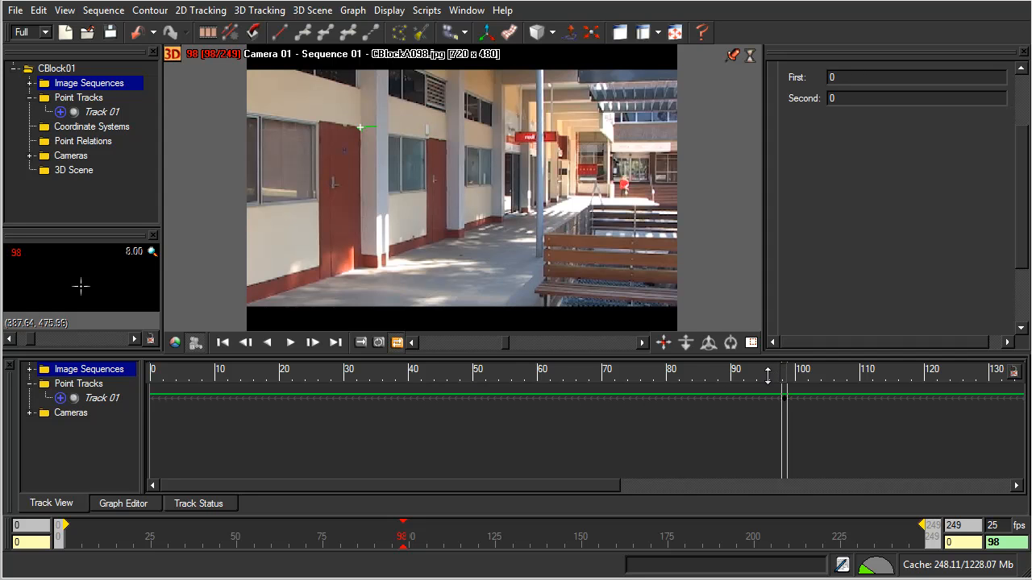
left_click_drag(506, 339, 481, 343)
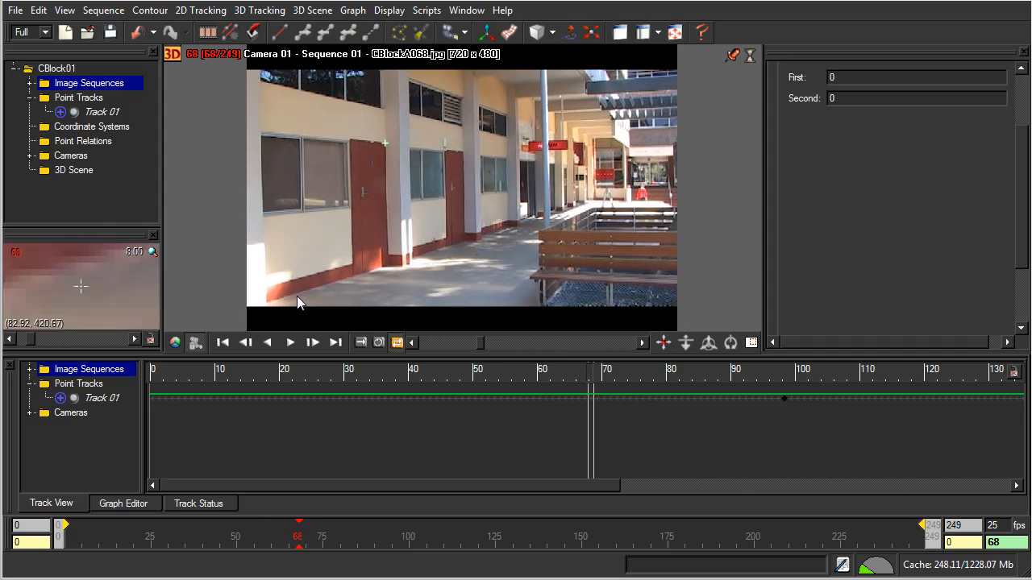
left_click(95, 112)
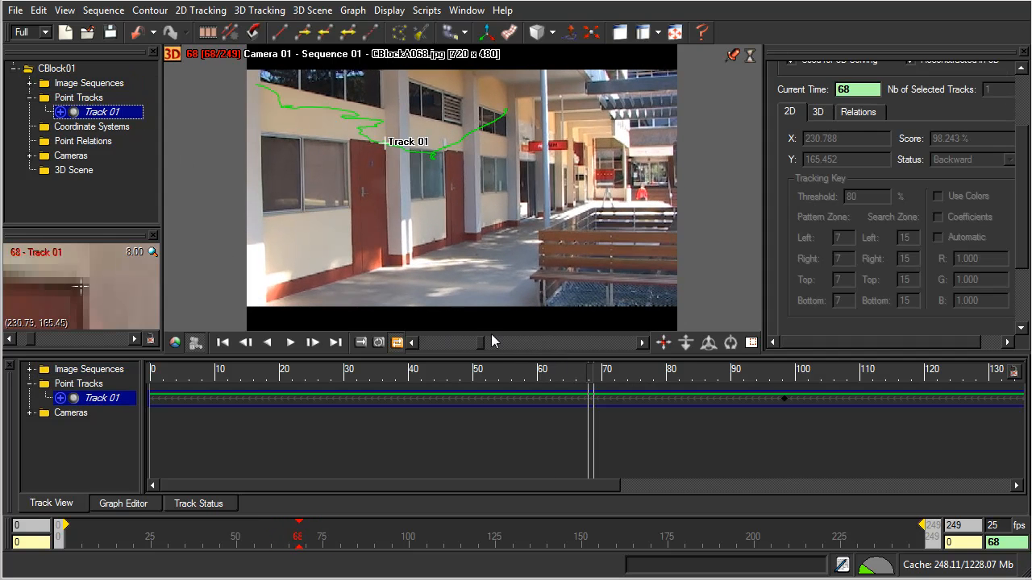
left_click_drag(480, 347, 141, 376)
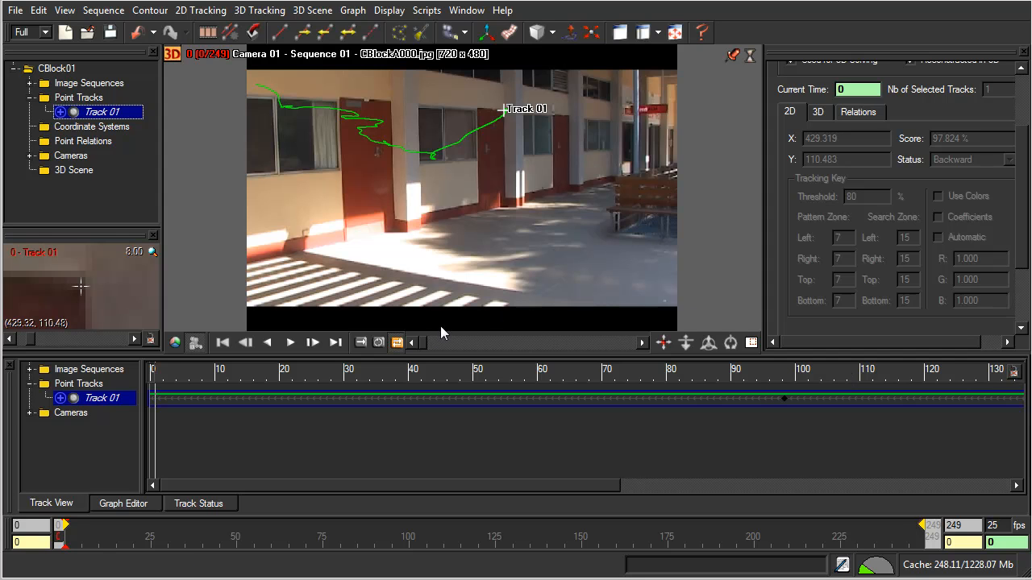
Place a second point track at frame 200 where the same red door's edge meets the top of the red skirting.
mouse_move(422, 345)
left_mouse_down()
mouse_move(598, 326)
mouse_move(589, 328)
left_mouse_up()
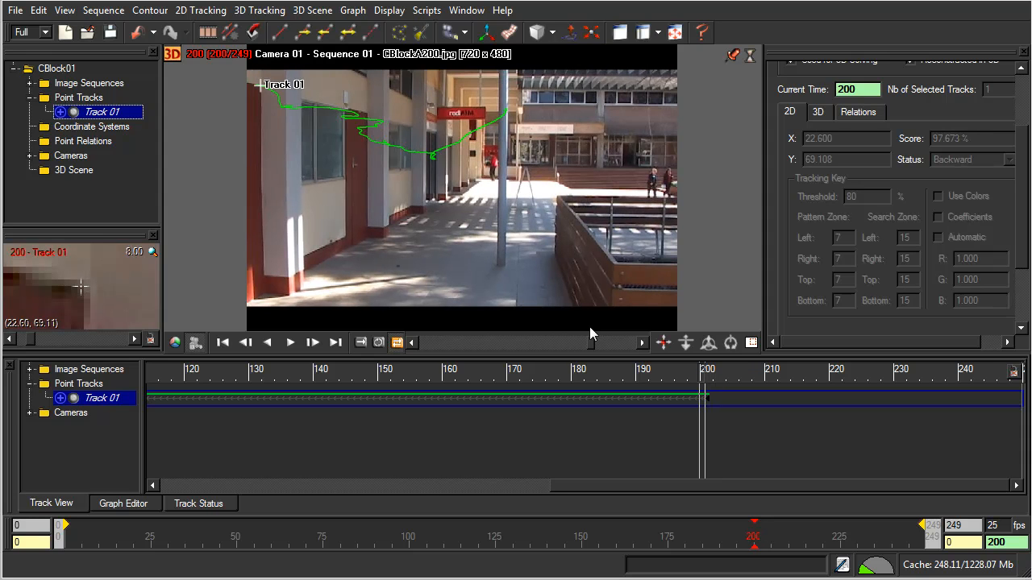
left_click(266, 269)
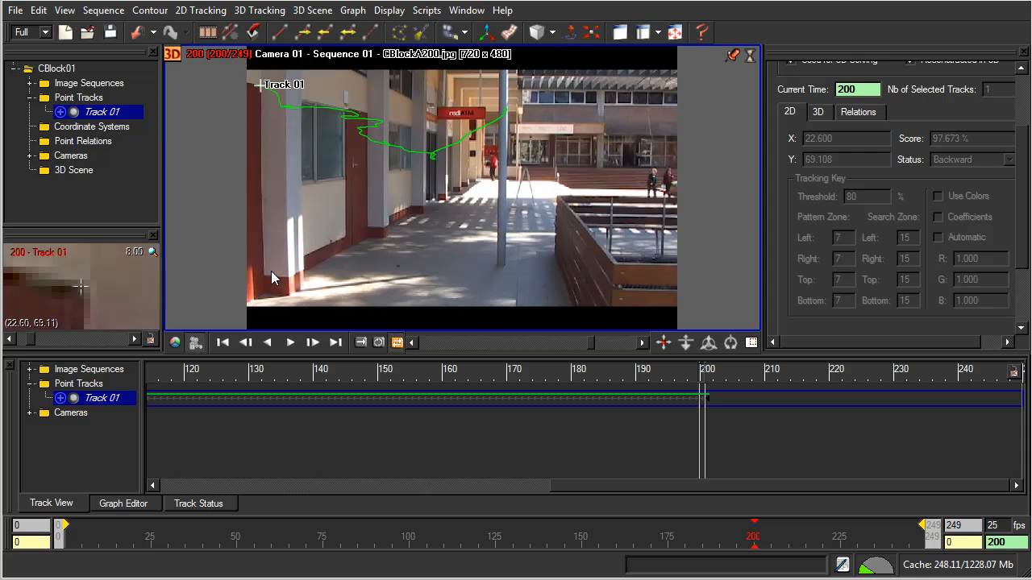
left_click_drag(269, 273, 269, 272)
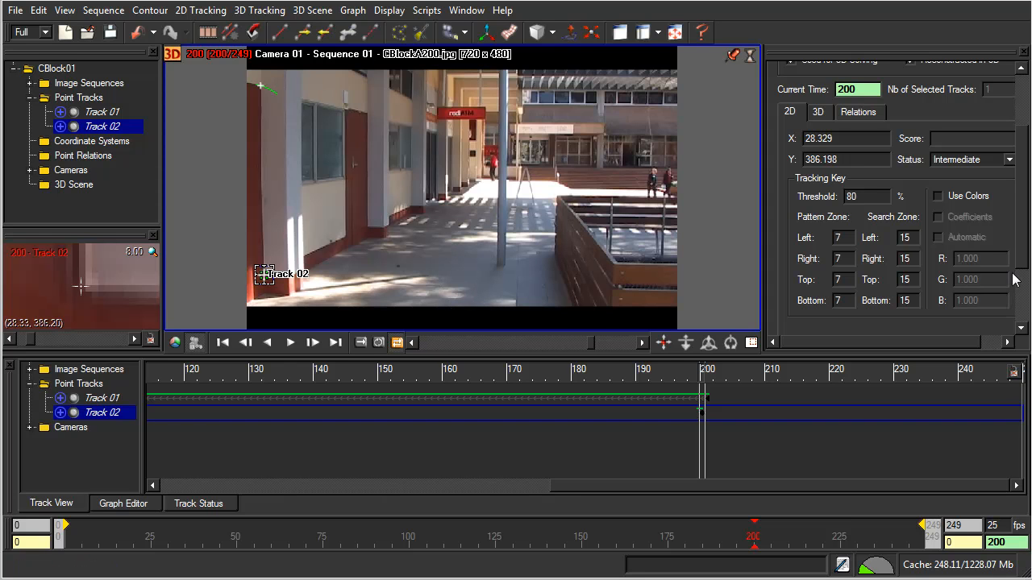
Set Track 02's key status at frame 200 to End and track the point backward.
left_click(1009, 158)
left_click(948, 191)
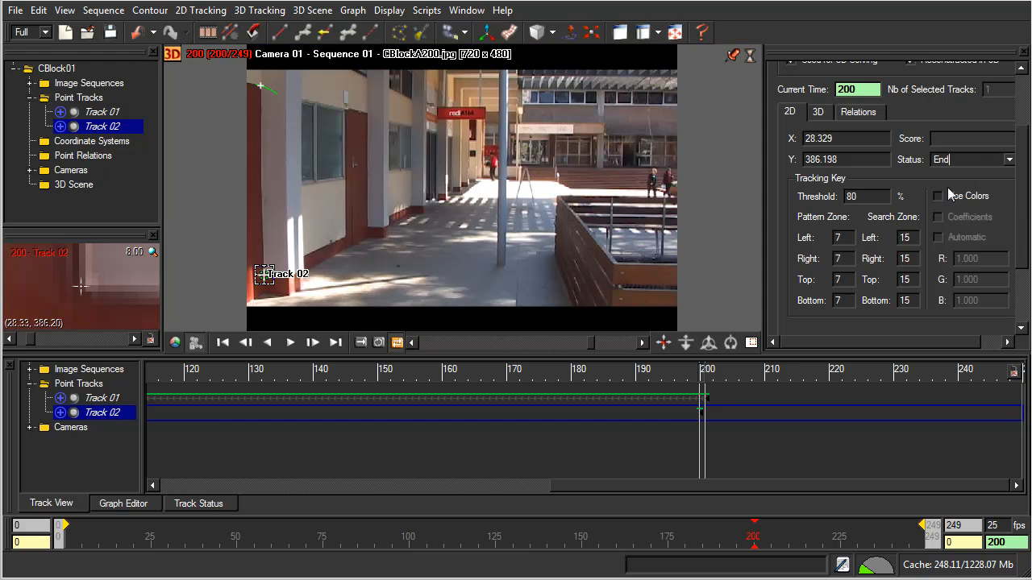
left_click(325, 33)
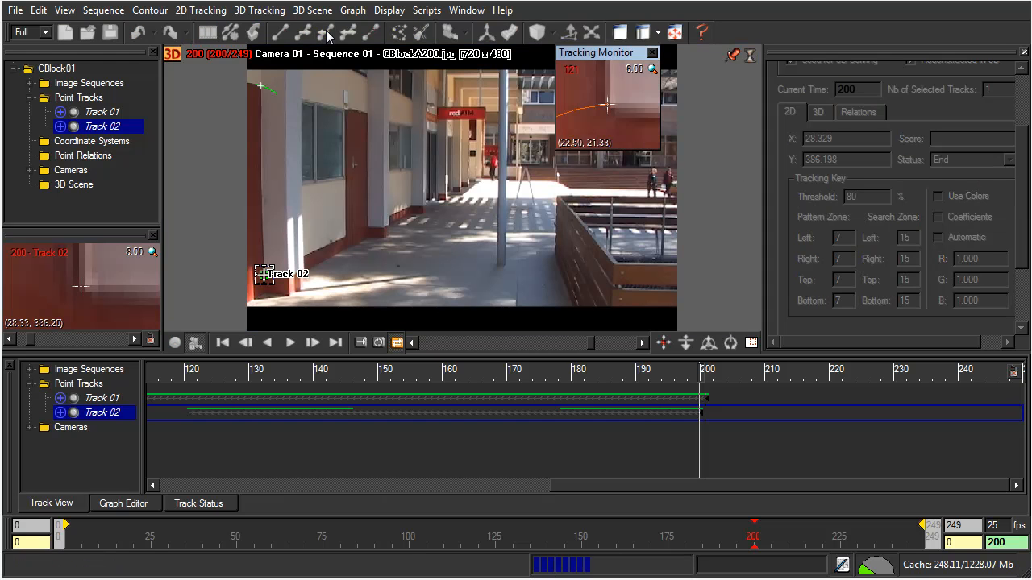
Correct Track 02's point onto the door and skirting junction at frame 33 and re-track it backward from there.
left_click_drag(716, 484, 309, 514)
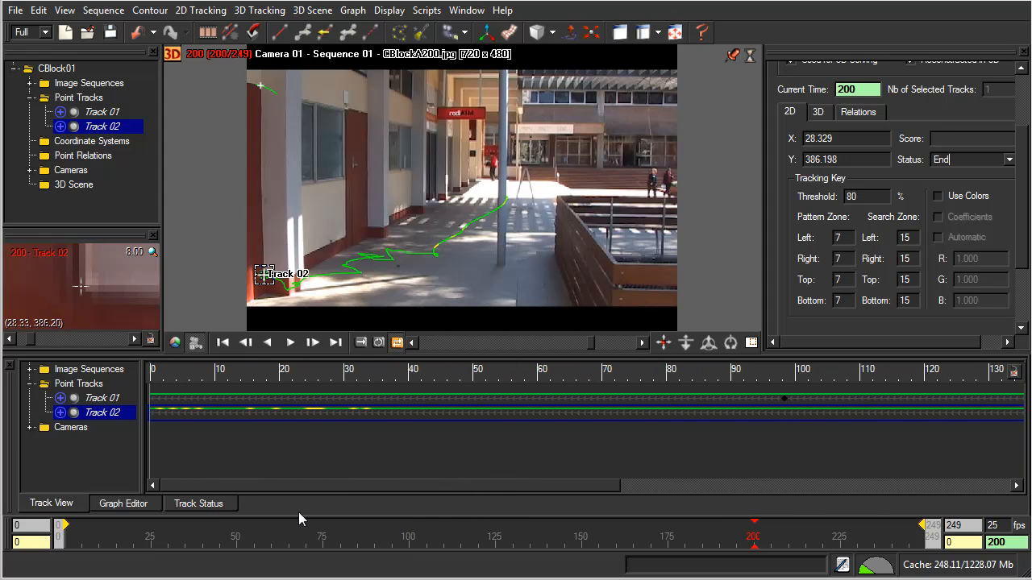
left_click(379, 371)
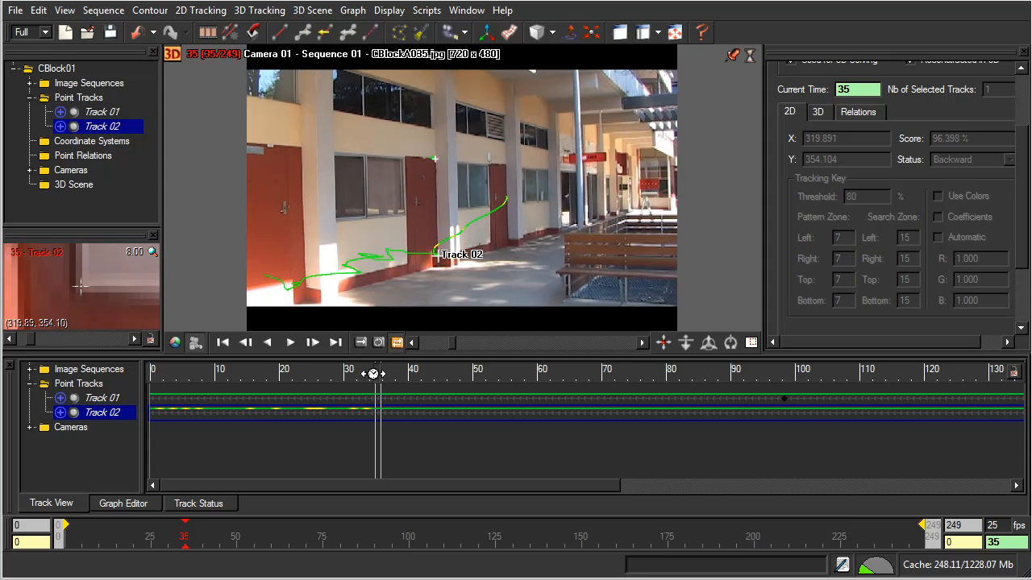
left_click(372, 374)
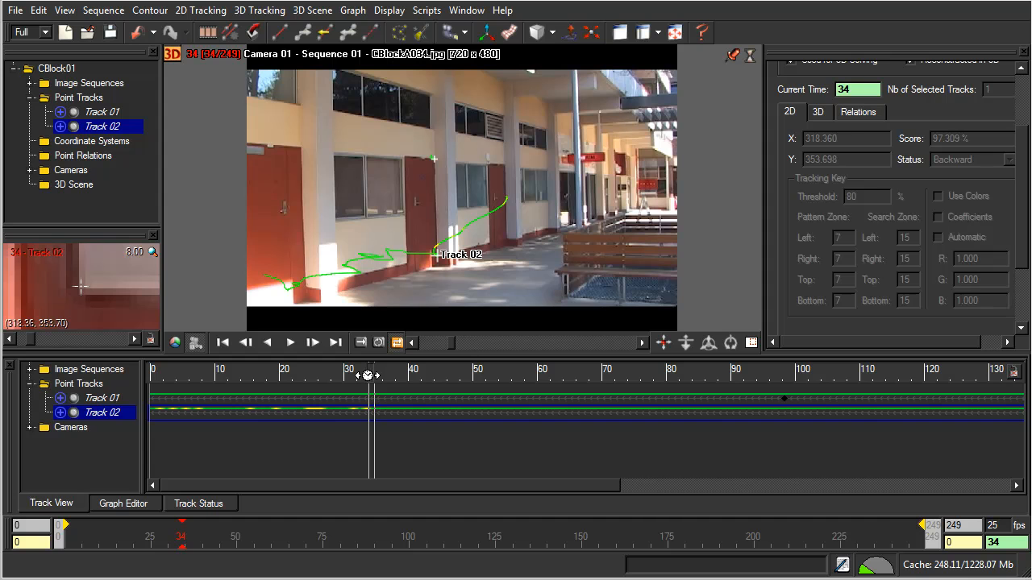
left_click(366, 376)
mouse_move(365, 376)
left_mouse_down()
mouse_move(396, 374)
mouse_move(365, 383)
left_mouse_up()
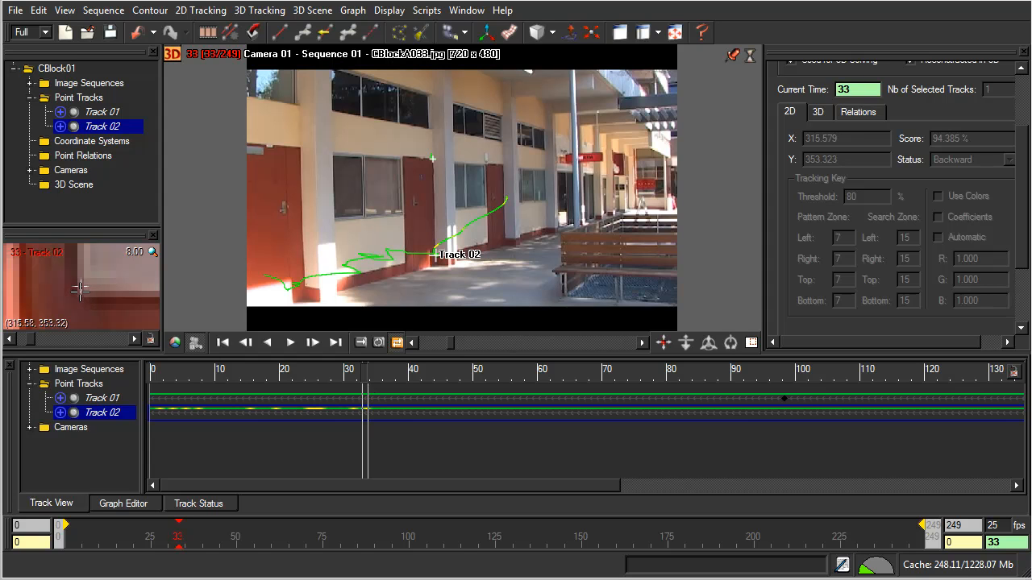
left_click(80, 289)
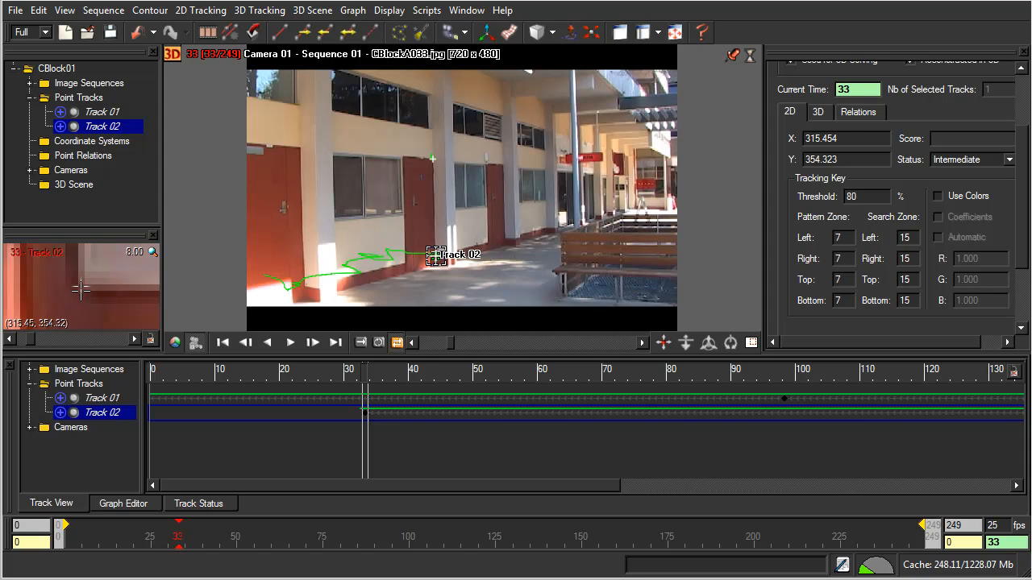
left_click(325, 33)
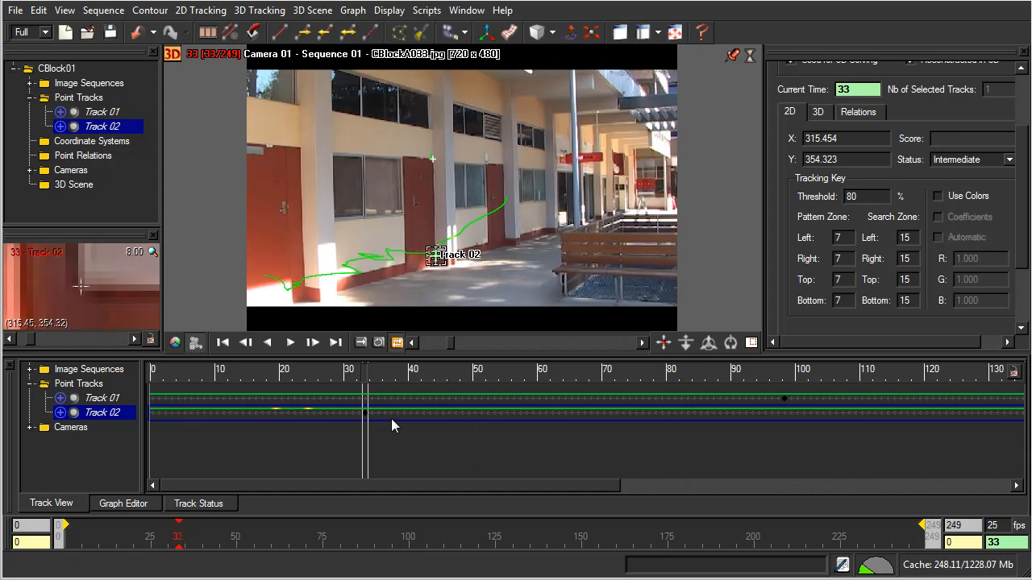
Check Track 02's placement on the door and skirting junction at frames 24 and 14.
left_click_drag(365, 377, 307, 399)
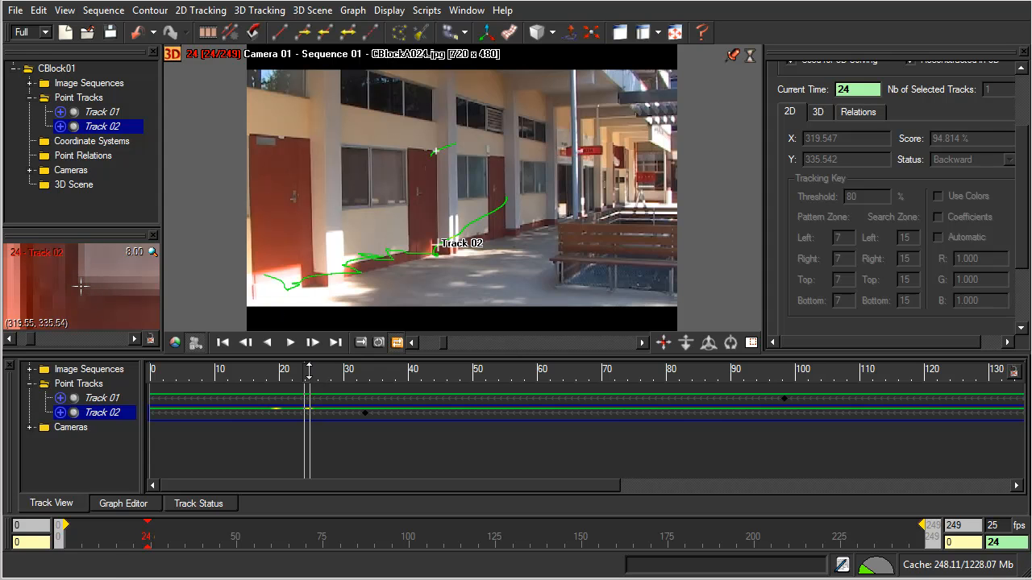
left_click_drag(309, 371, 239, 382)
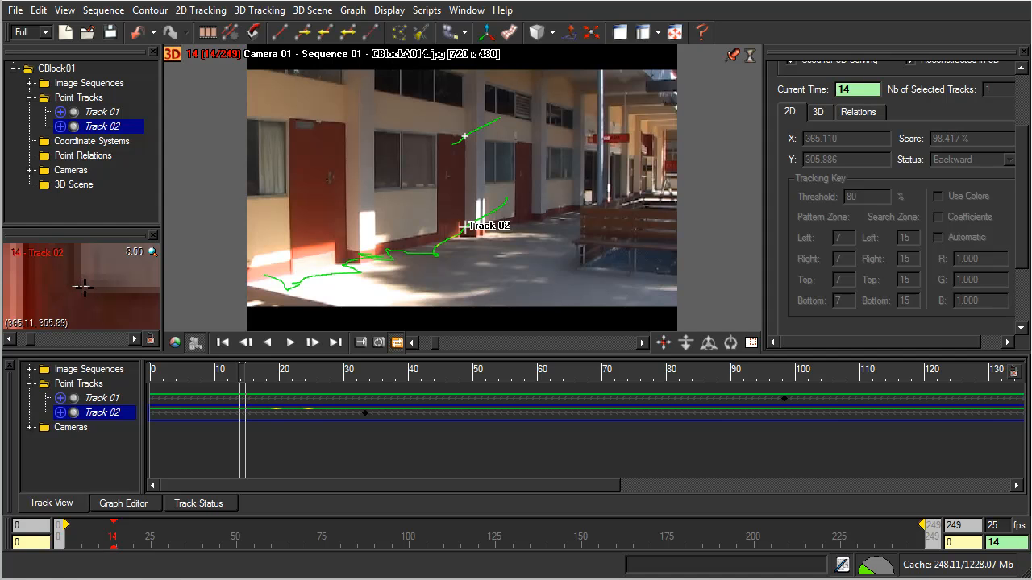
key("Up")
key("Up")
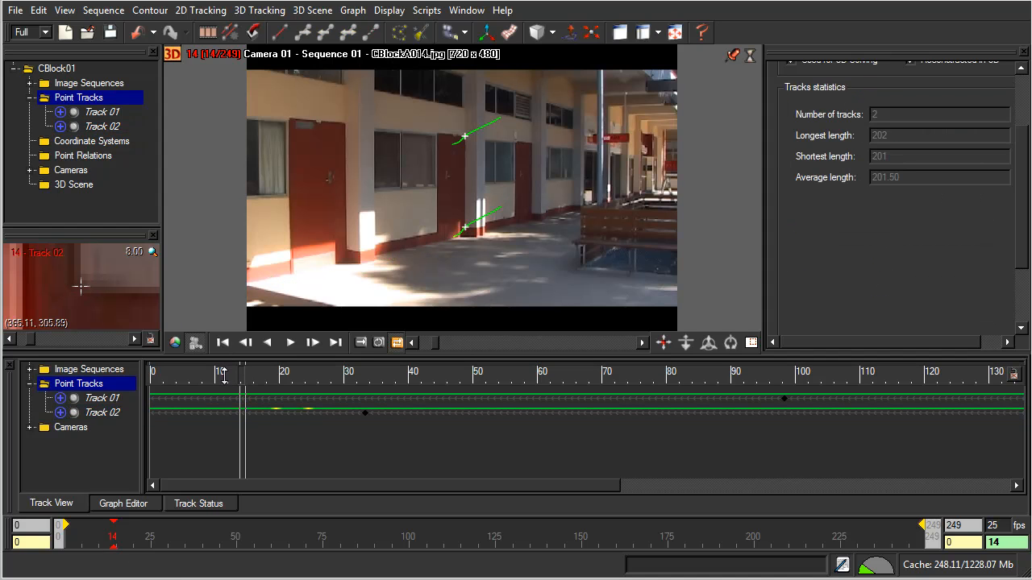
Check Track 02's placement on the door and skirting junction at frames 8 and 0.
key("Up")
left_click_drag(245, 372, 202, 385)
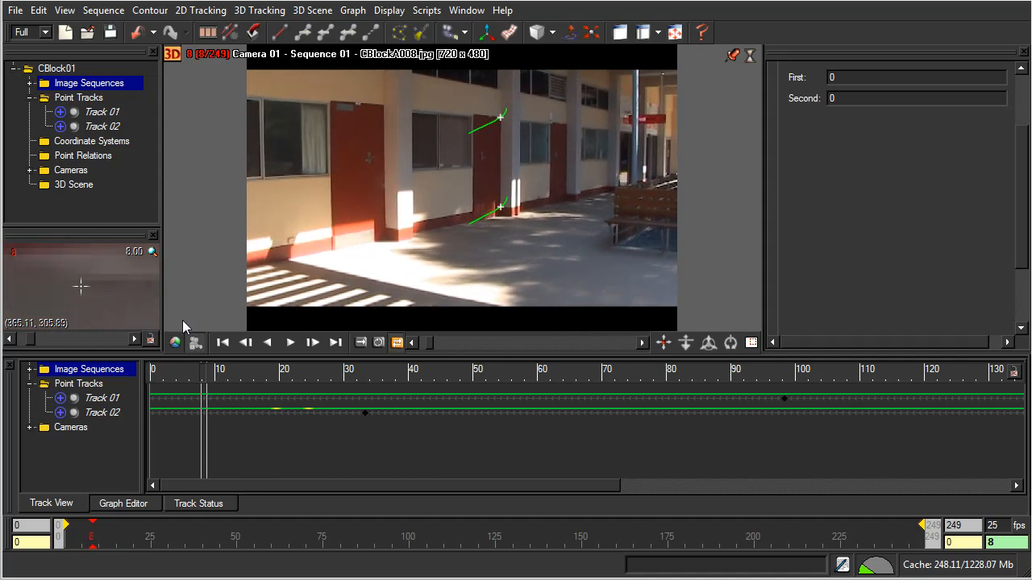
left_click(95, 128)
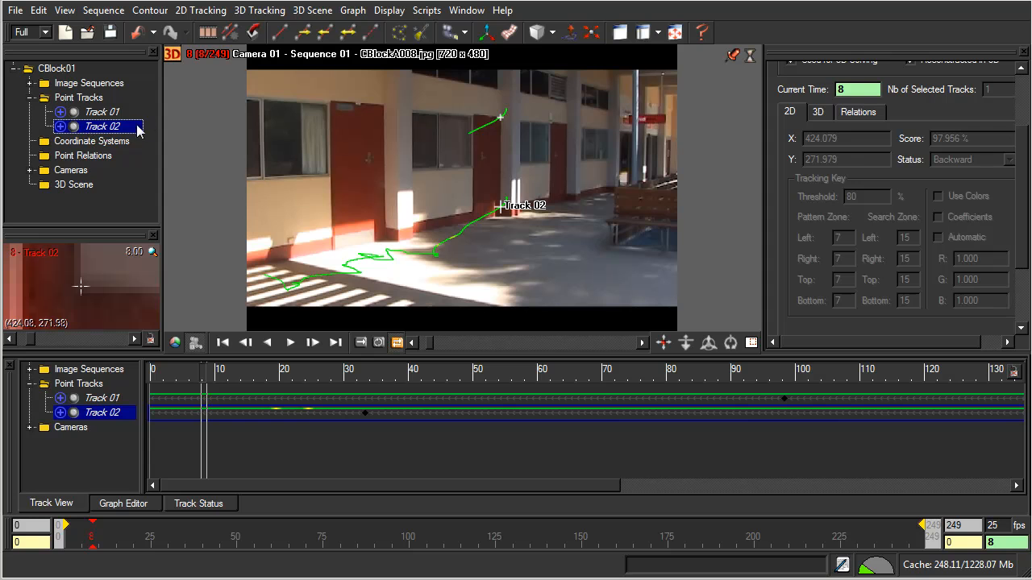
left_click_drag(204, 376, 144, 380)
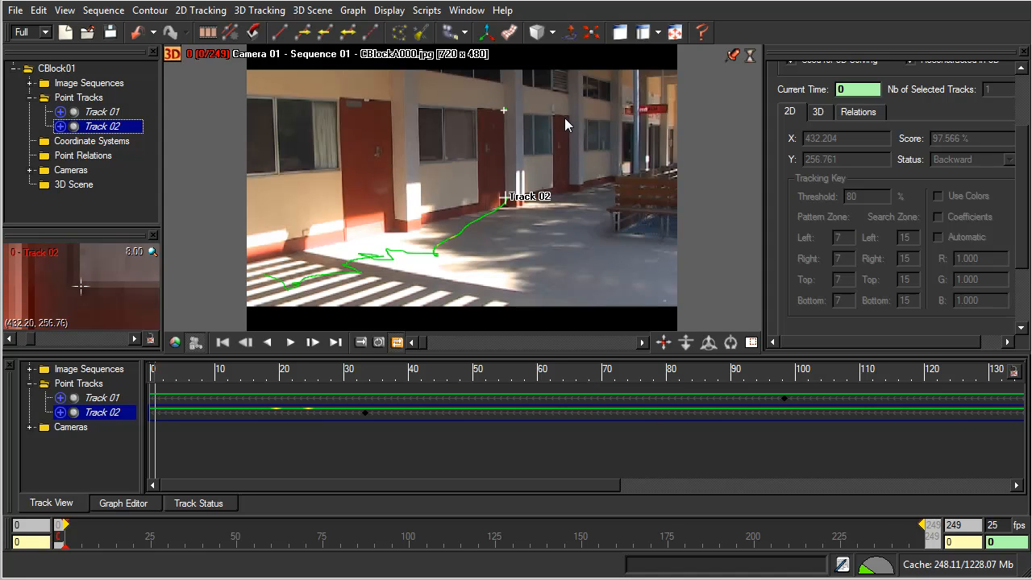
Place a third point track at frame 0 on the upper right corner of the farther red door.
left_click(696, 132)
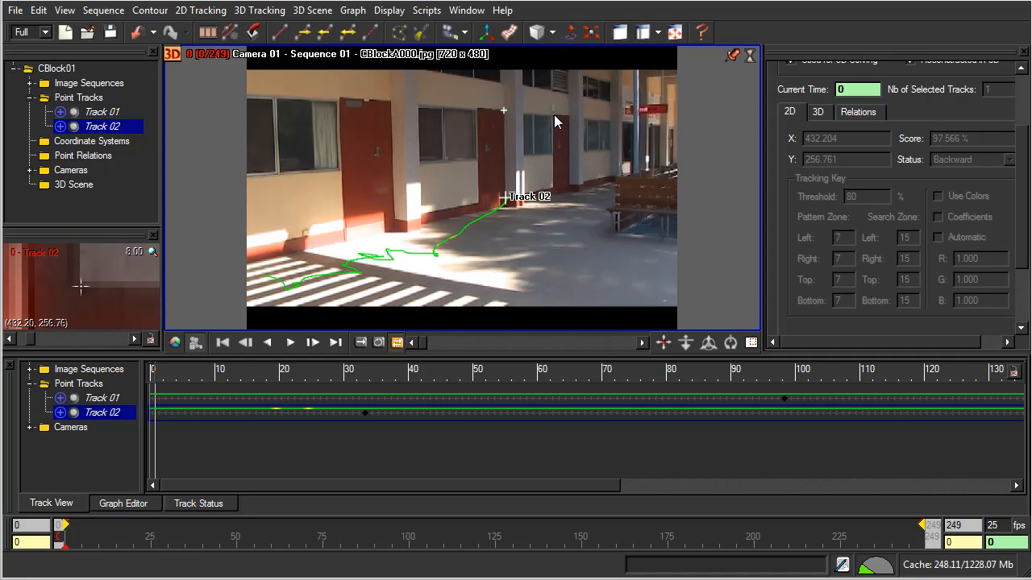
mouse_move(552, 114)
left_mouse_down()
mouse_move(569, 115)
mouse_move(551, 114)
left_mouse_up()
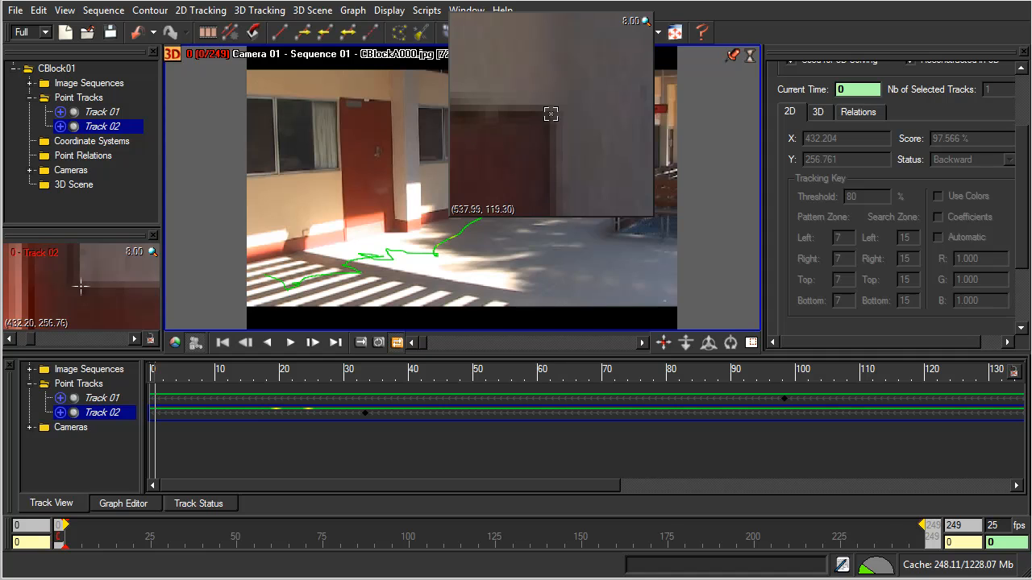
left_click_drag(551, 114, 551, 114)
left_click(567, 115)
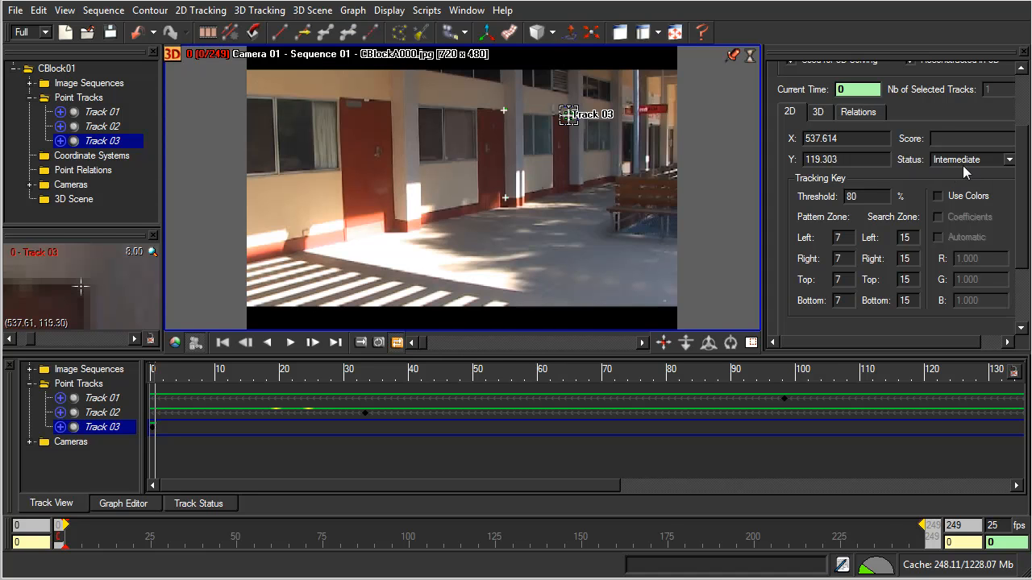
Set Track 03's key status at frame 0 to Begin and track the point forward.
left_click(1008, 161)
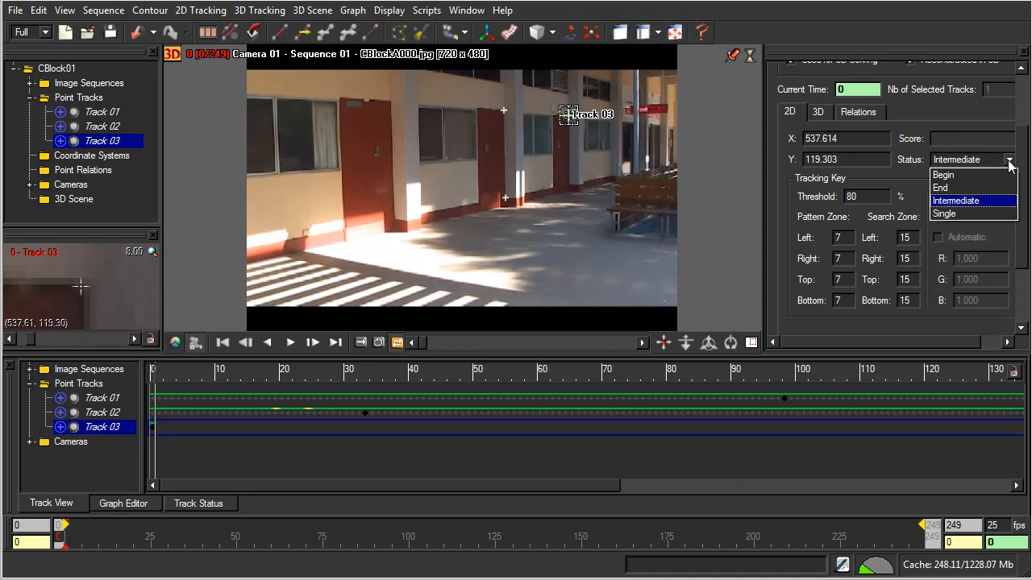
left_click(957, 176)
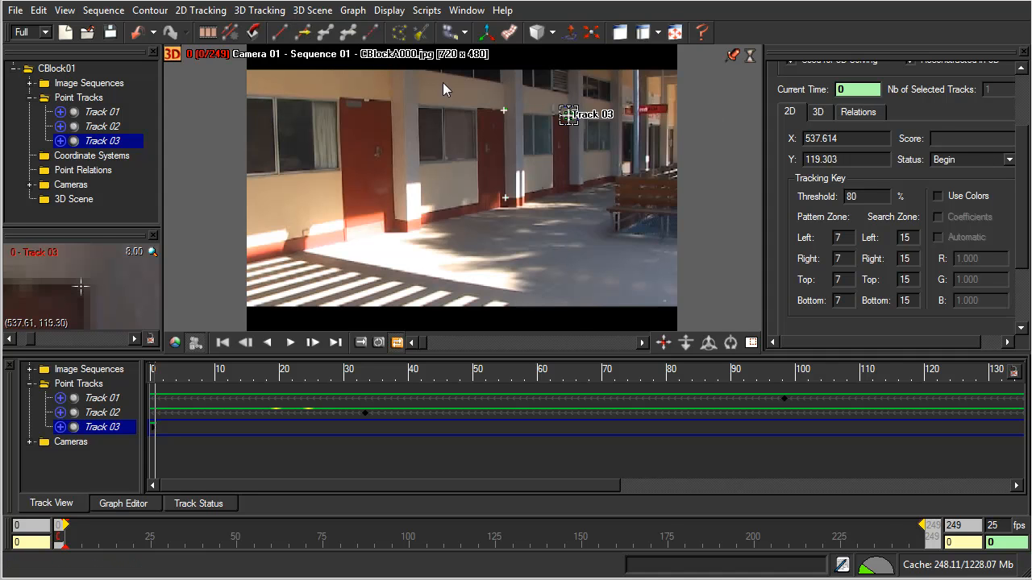
left_click(304, 38)
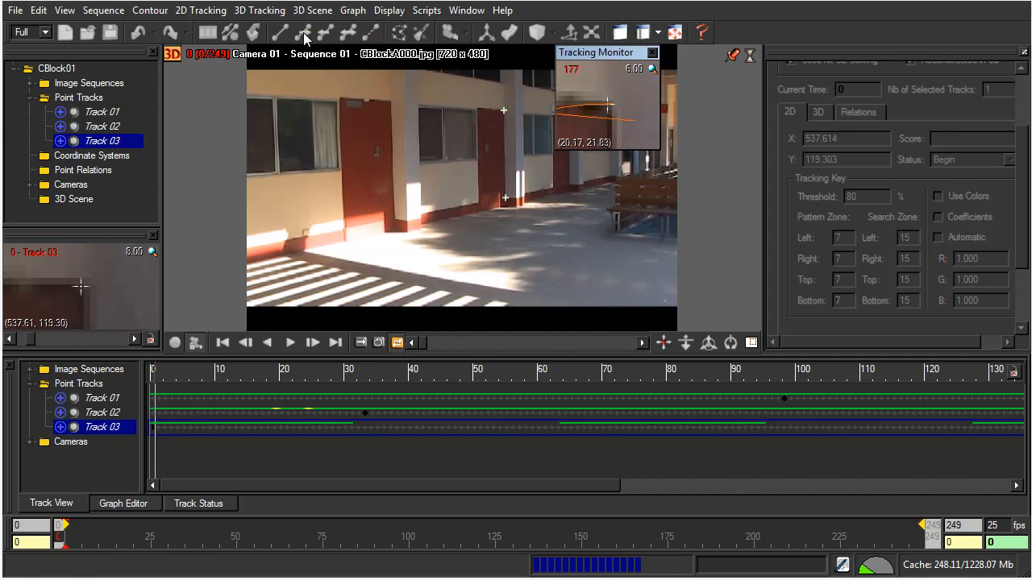
Check Track 03's placement on the door corner at frames 245 and 249 and back through the sequence.
left_click_drag(539, 482, 935, 499)
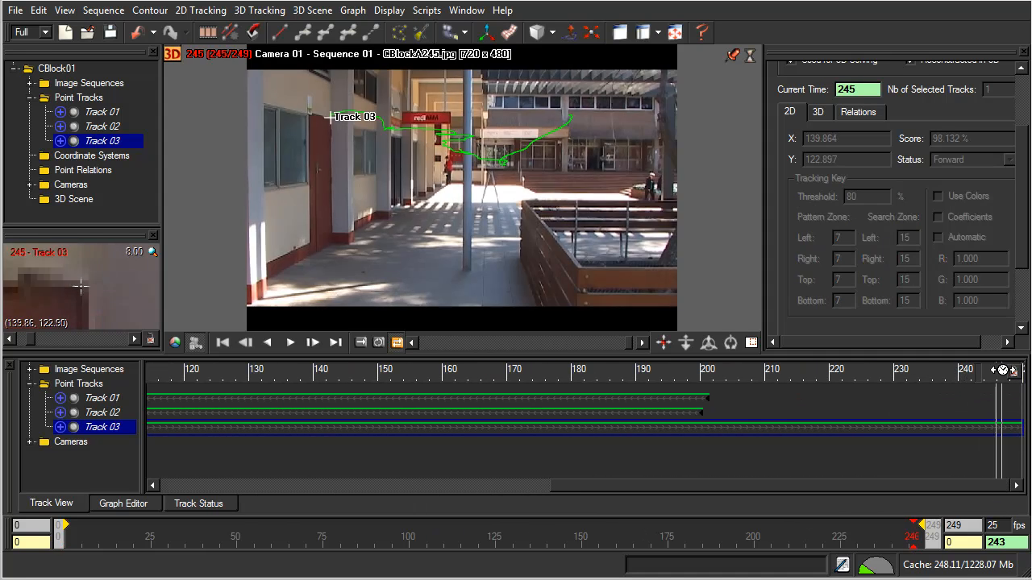
left_click_drag(967, 371, 1022, 368)
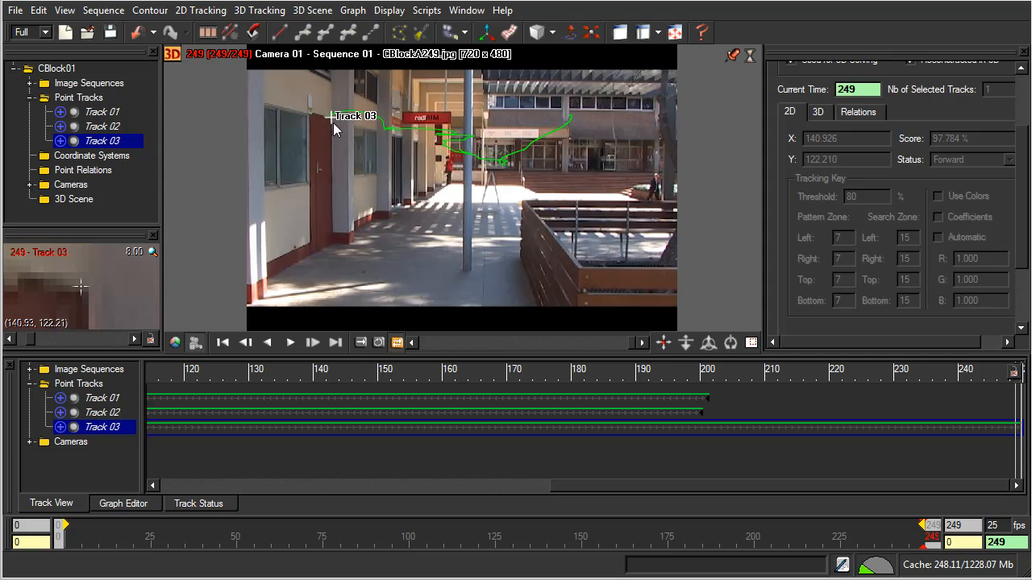
mouse_move(1014, 377)
left_mouse_down()
mouse_move(811, 387)
mouse_move(1020, 389)
left_mouse_up()
left_click_drag(893, 375, 262, 365)
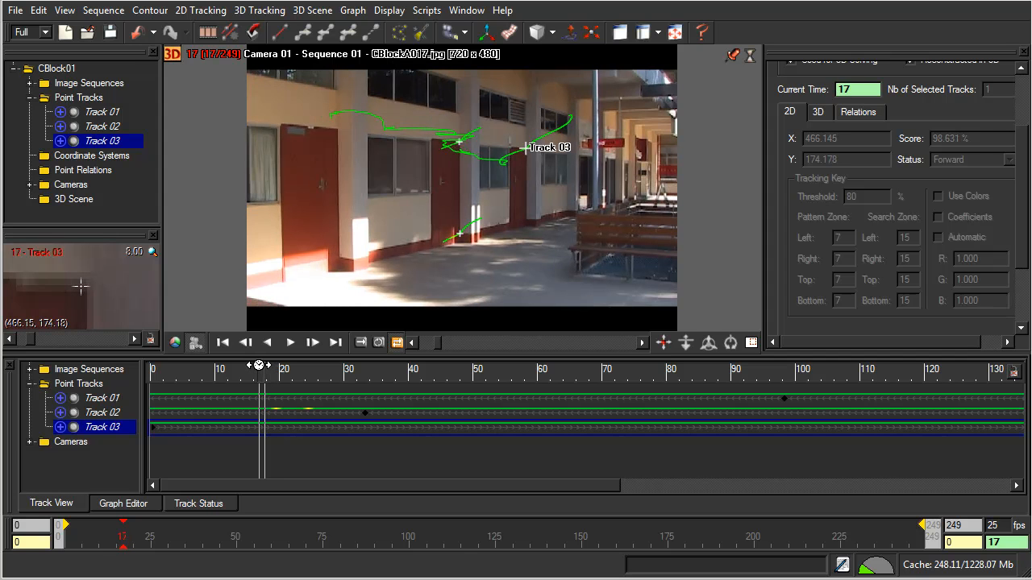
Add a Begin point track at frame 0 where the divider meets the top of the window beside the farther door, and track it forward.
mouse_move(259, 366)
left_mouse_down()
mouse_move(215, 368)
mouse_move(1018, 346)
mouse_move(1026, 316)
mouse_move(967, 363)
mouse_move(142, 426)
mouse_move(89, 448)
mouse_move(48, 423)
left_mouse_up()
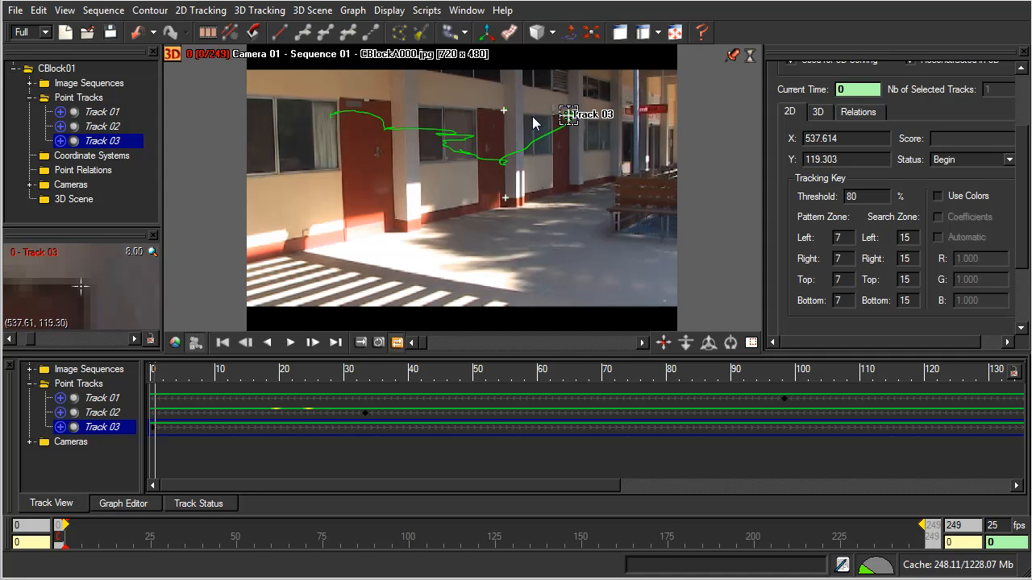
left_click_drag(530, 119, 529, 118)
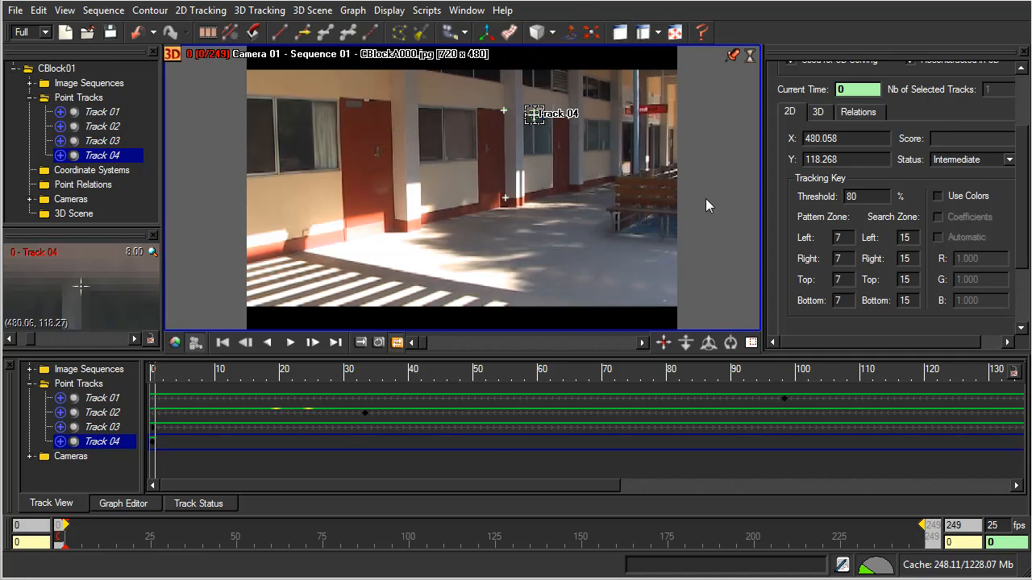
left_click(1009, 159)
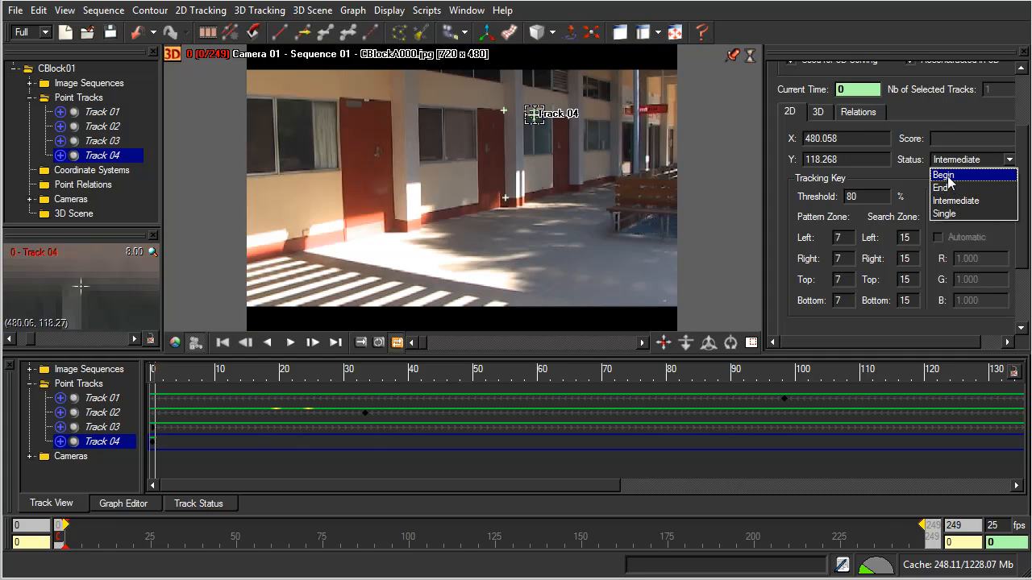
left_click(947, 176)
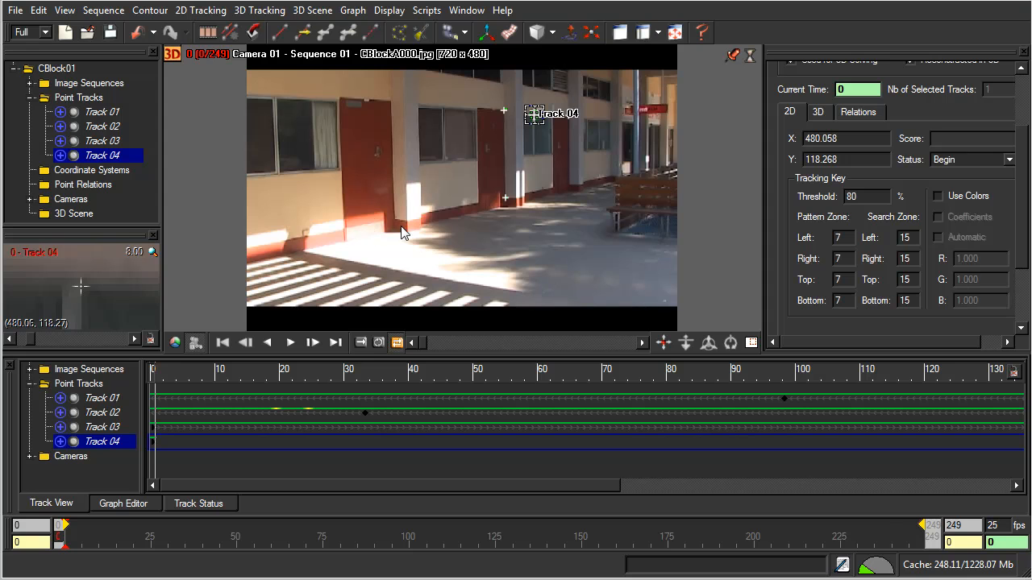
left_click(304, 34)
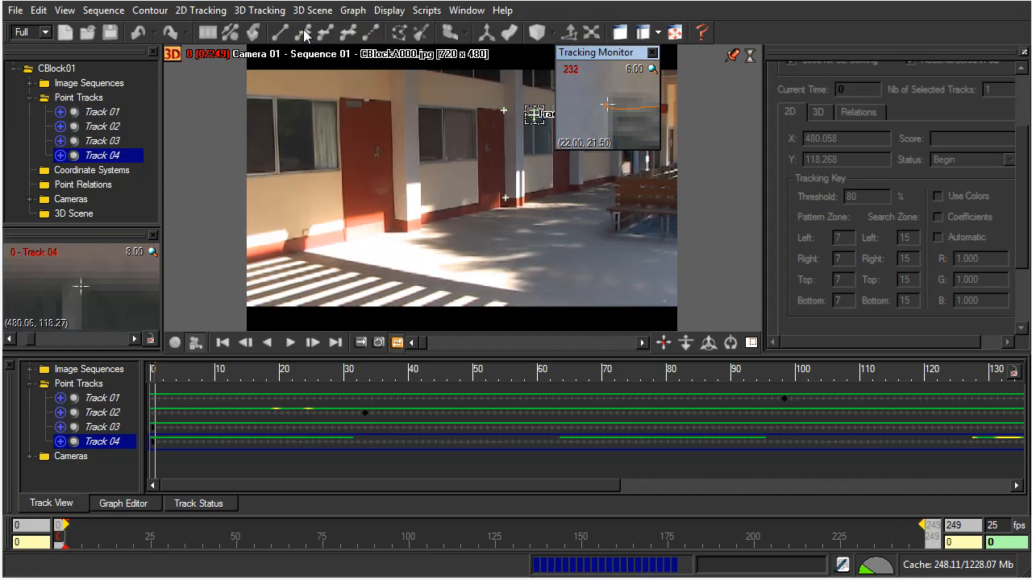
Correct Track 04's point onto the top of the window divider at frame 162 and re-track it bidirectionally.
left_click_drag(535, 479, 907, 523)
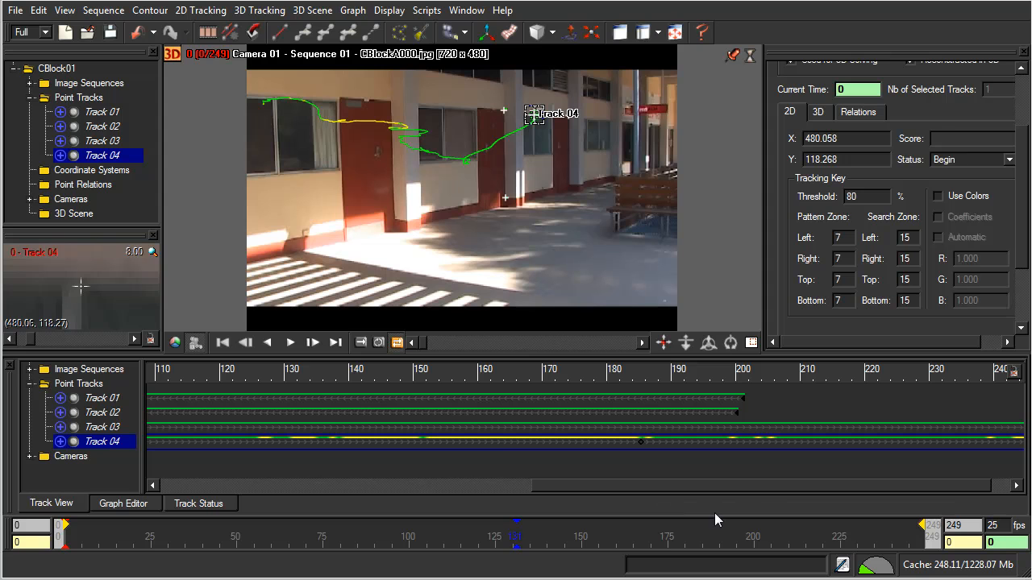
left_click_drag(701, 483, 596, 508)
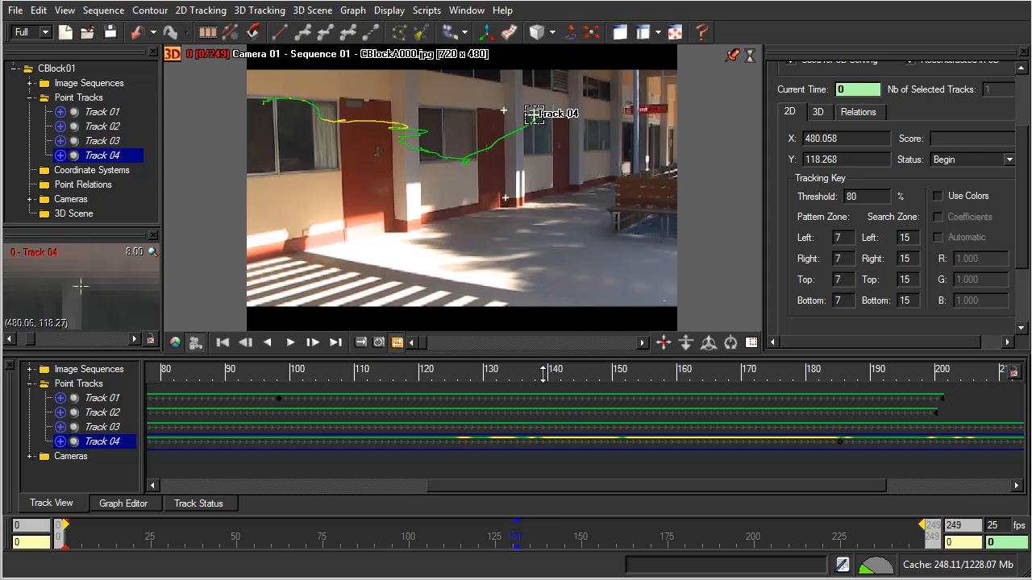
left_click_drag(542, 373, 569, 376)
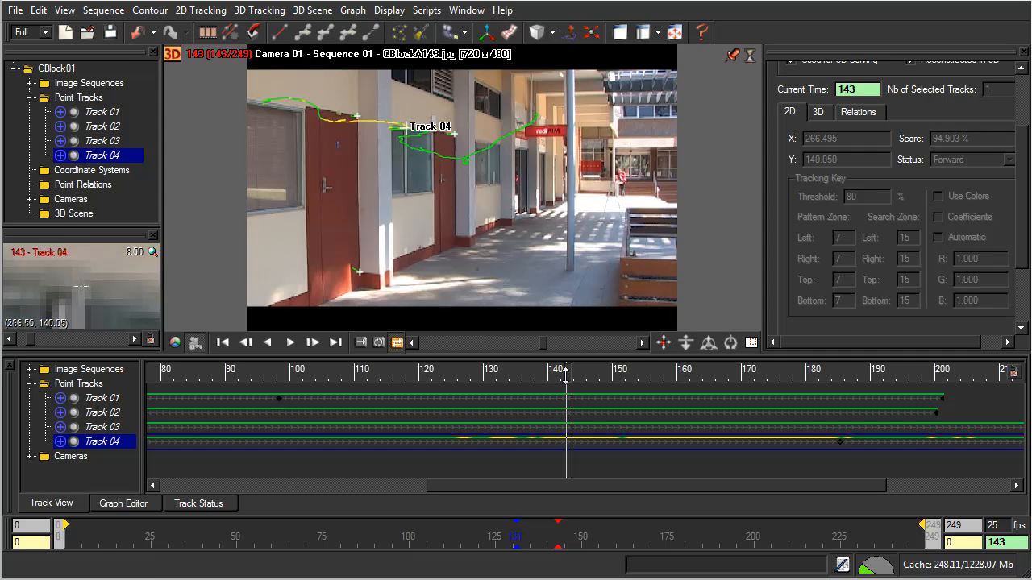
left_click_drag(569, 373, 691, 389)
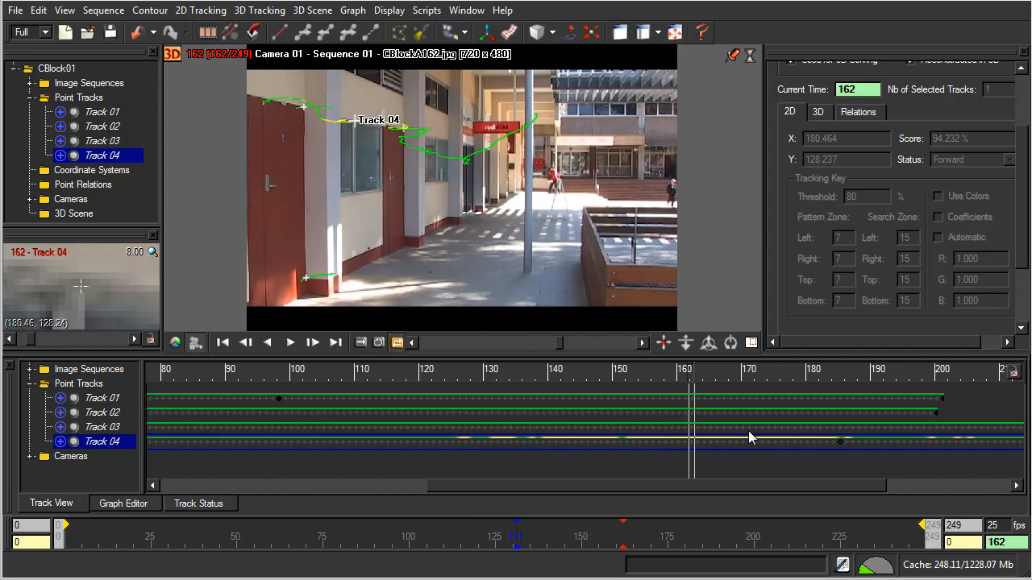
left_click(87, 308)
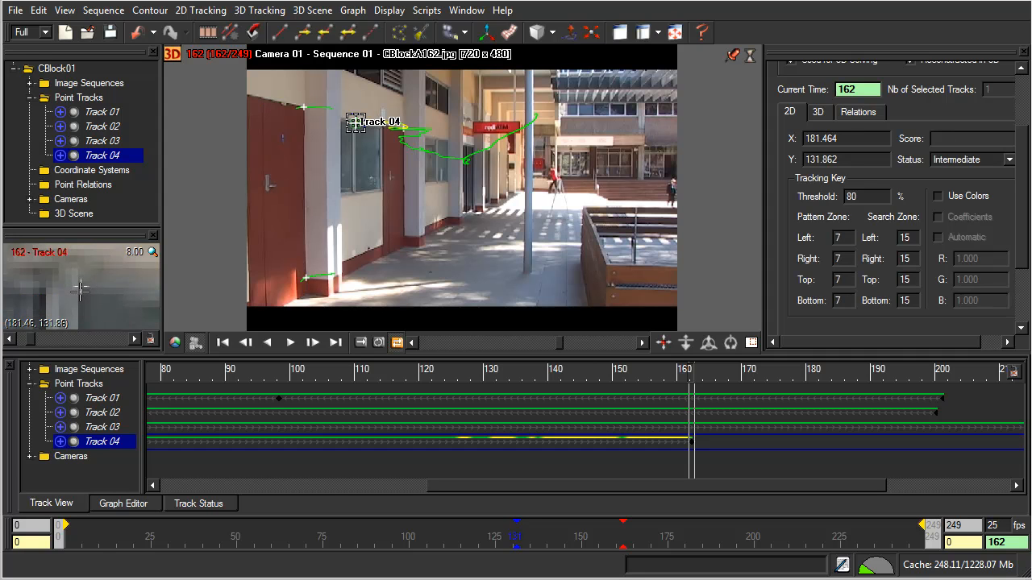
left_click(80, 289)
left_click(81, 288)
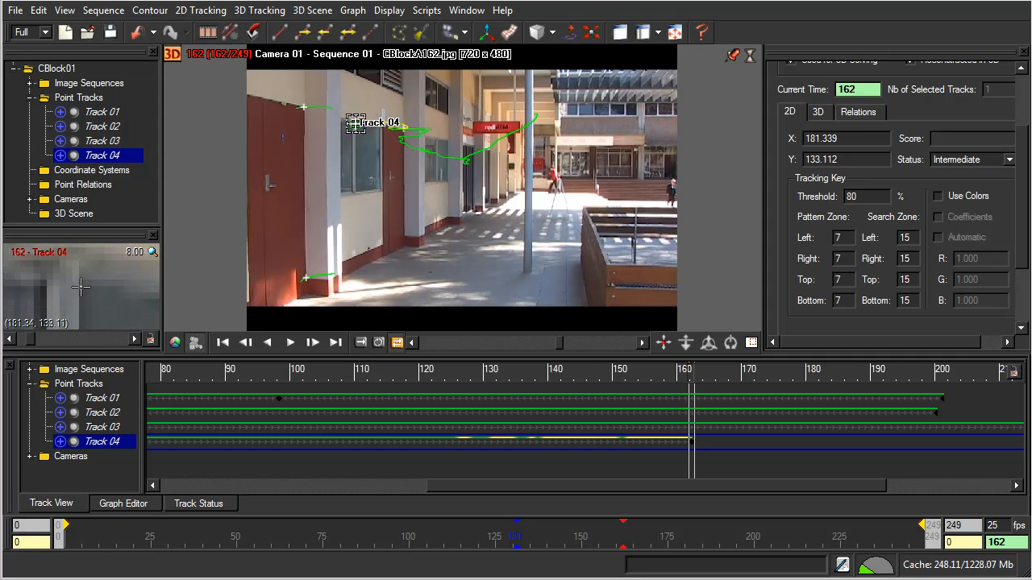
left_click(80, 285)
left_click(348, 38)
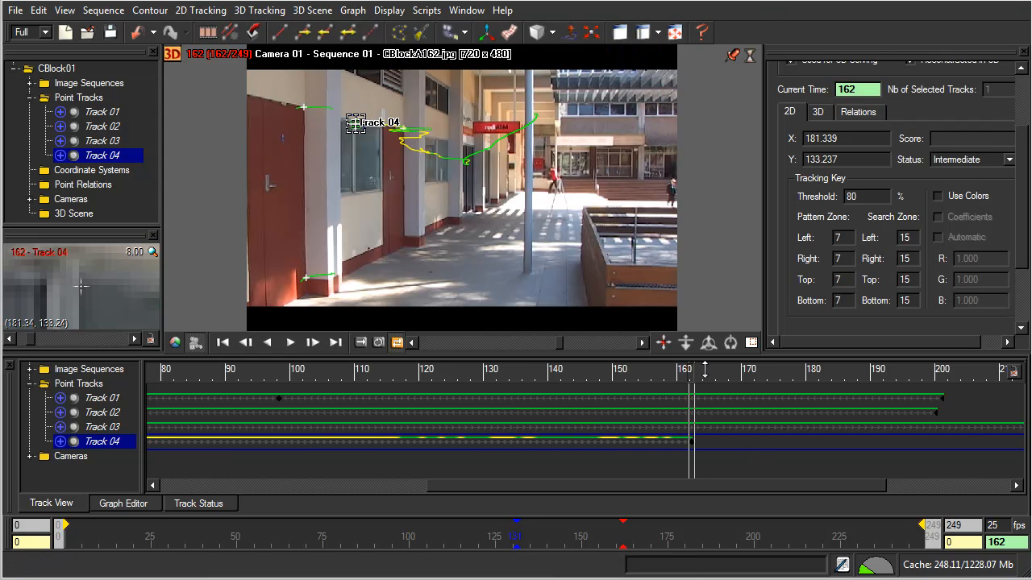
Correct Track 04's point onto the top of the window divider at frame 84 and re-track it bidirectionally.
left_click_drag(691, 373, 240, 393)
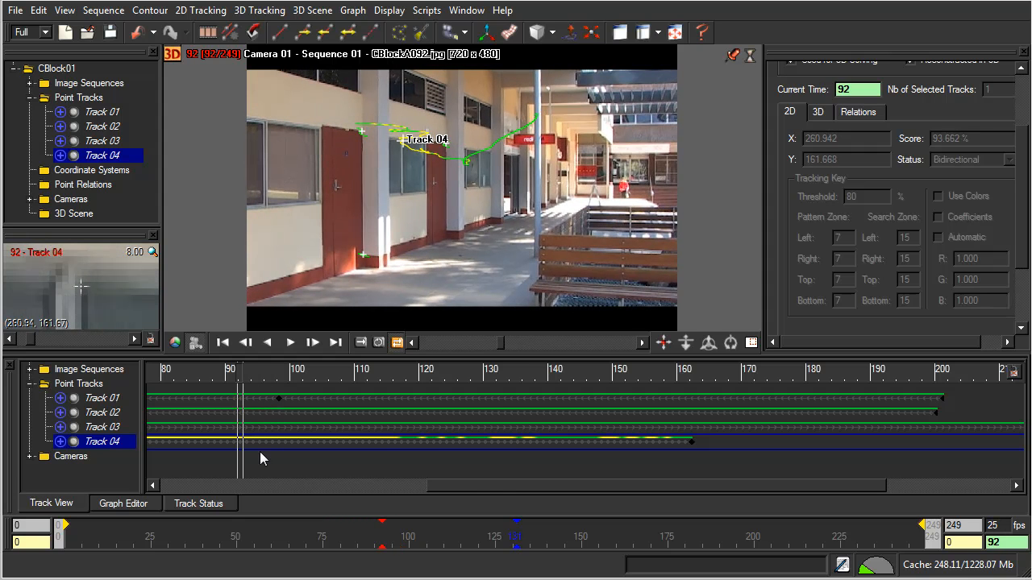
left_click_drag(494, 486, 326, 490)
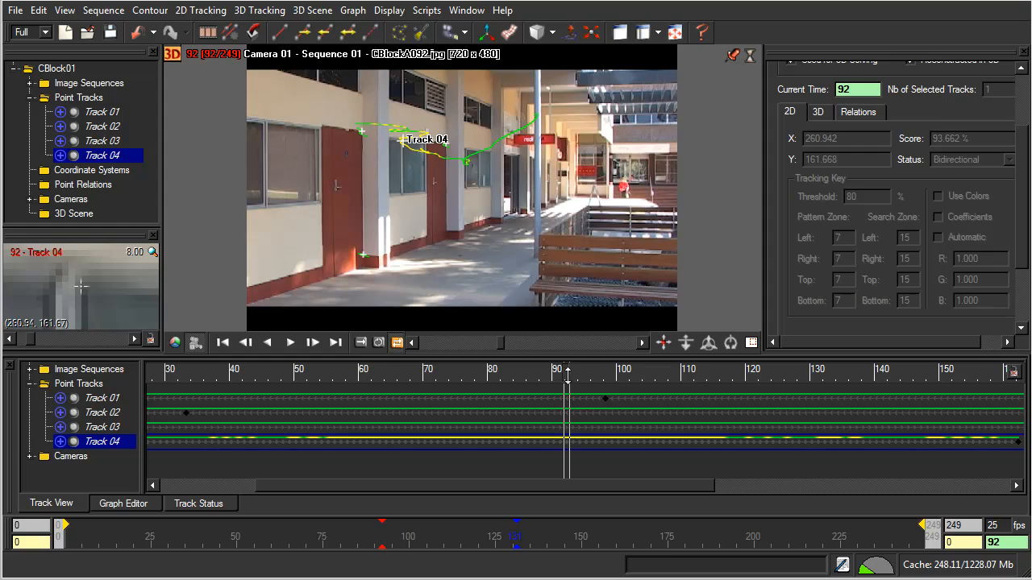
left_click_drag(565, 372, 516, 422)
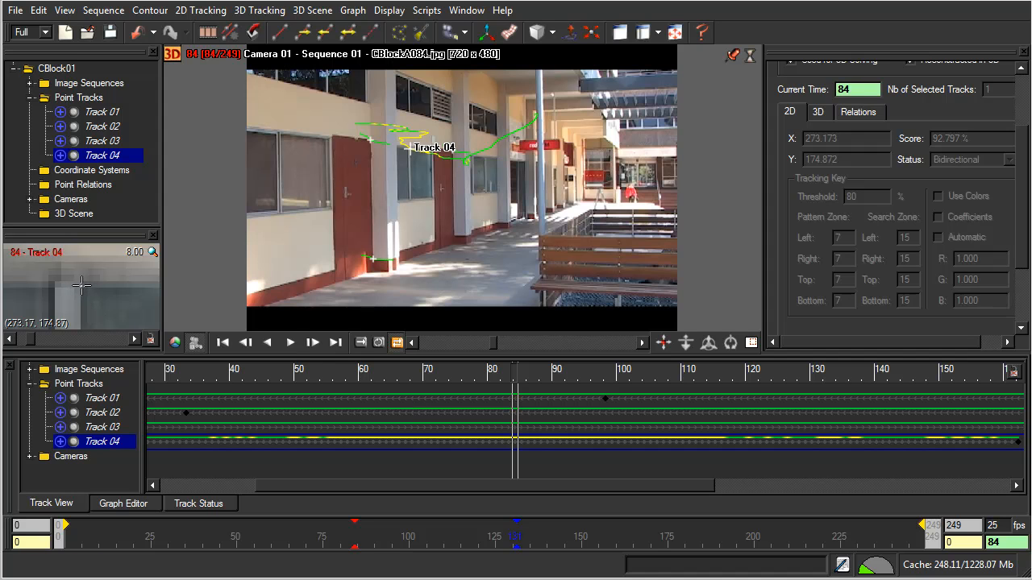
left_click(83, 287)
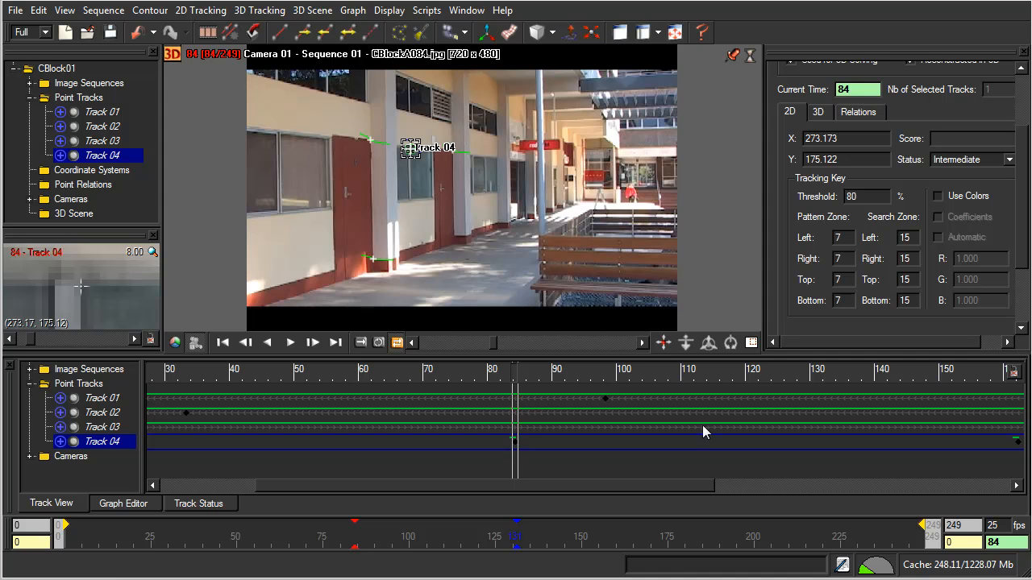
left_click(350, 38)
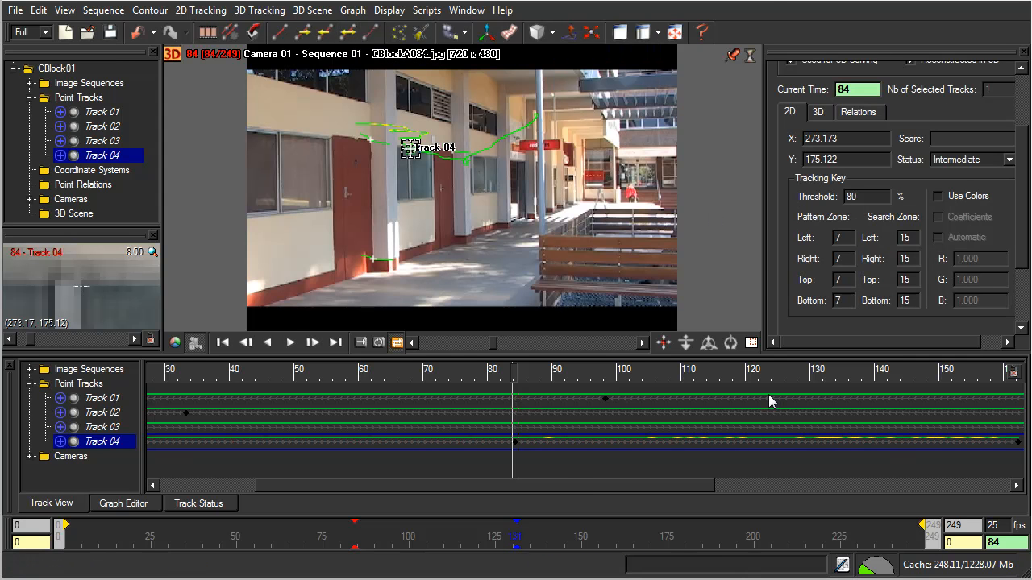
Correct Track 04's point onto the top of the window divider at frame 133 and re-track it bidirectionally.
left_click_drag(572, 482, 653, 488)
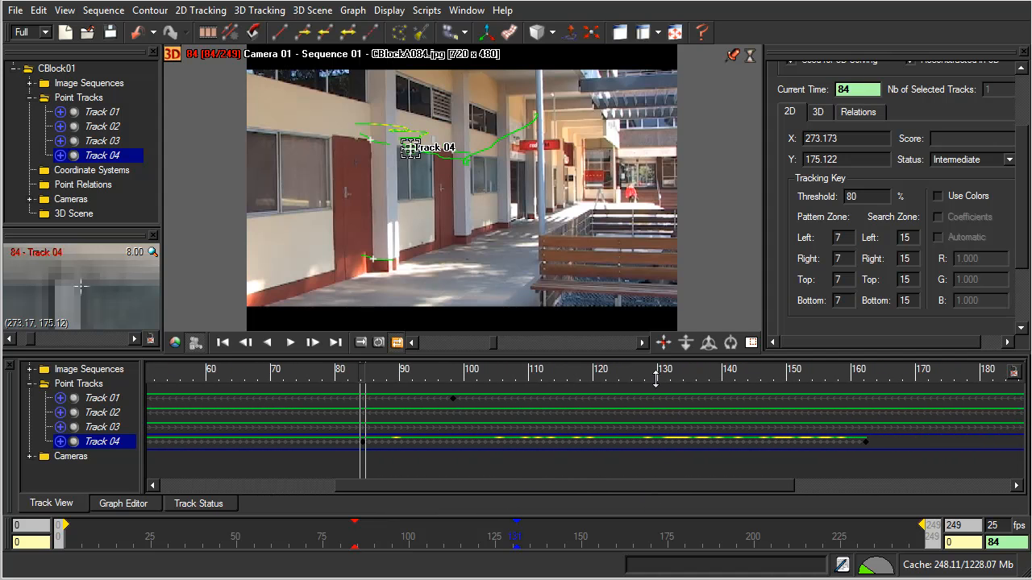
left_click_drag(645, 370, 674, 373)
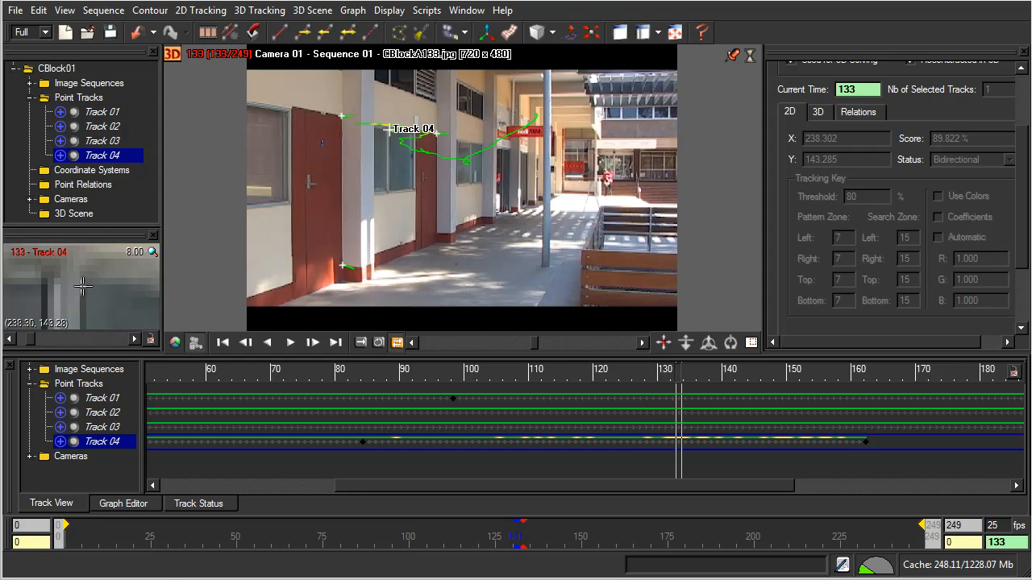
left_click(83, 286)
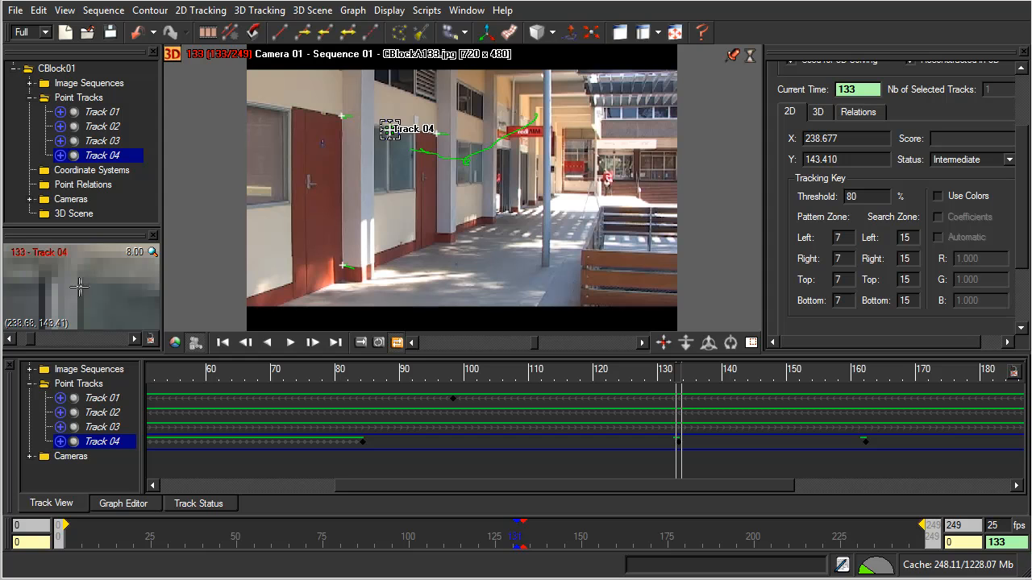
left_click(79, 284)
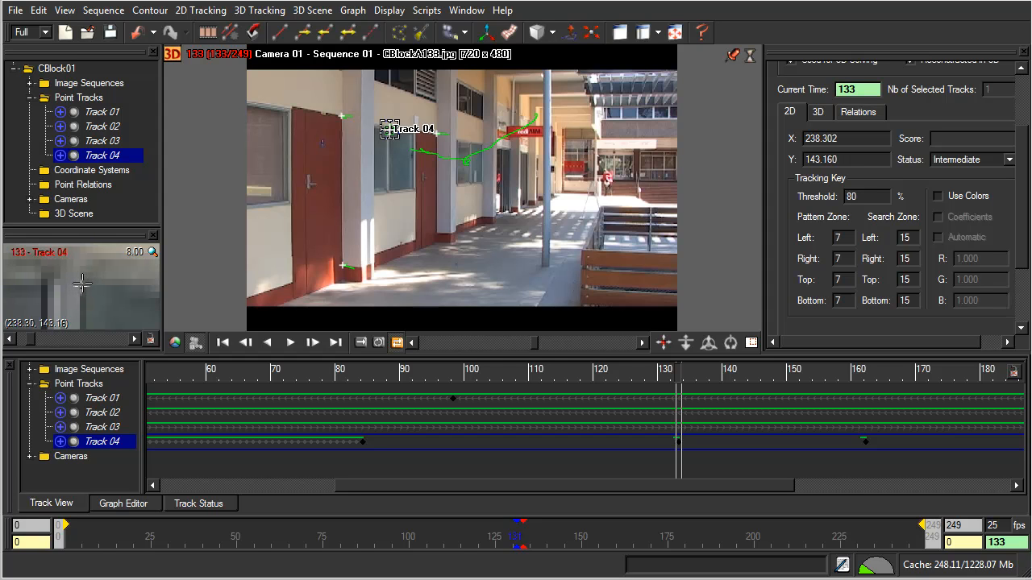
left_click(345, 34)
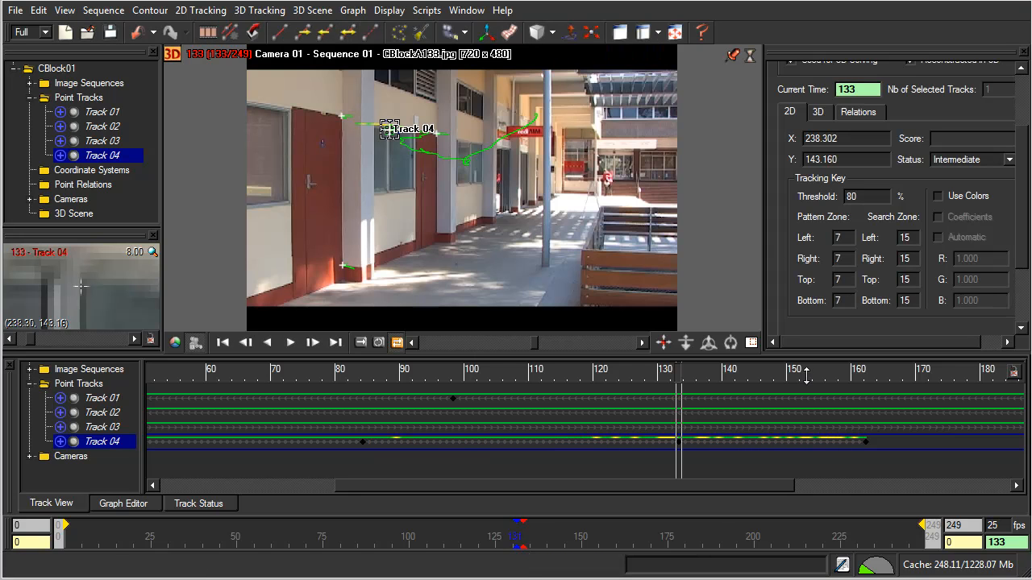
left_click(679, 370)
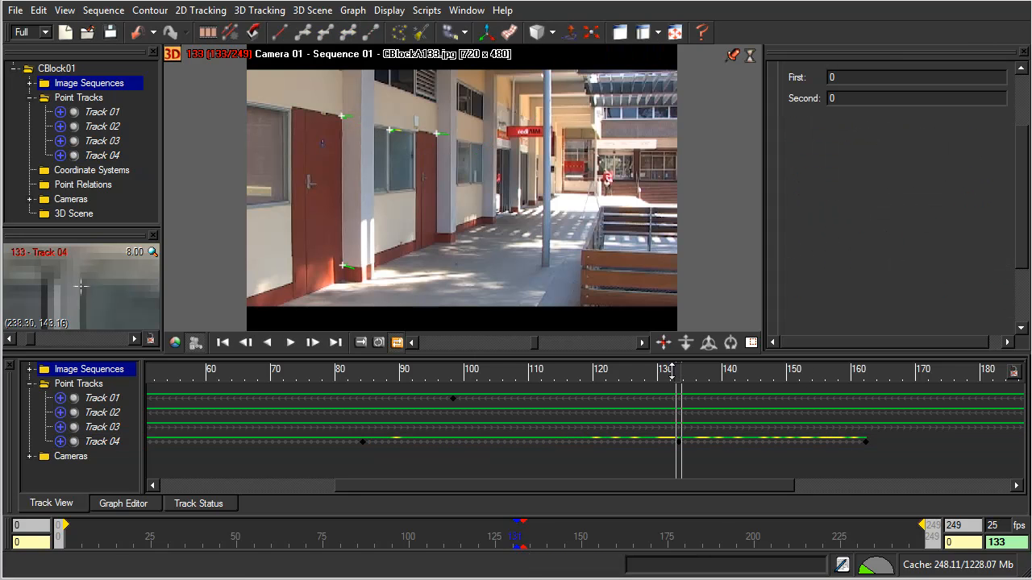
Correct Track 04's point onto the top of the window divider at frame 126 and re-track it bidirectionally.
left_click_drag(681, 373, 606, 375)
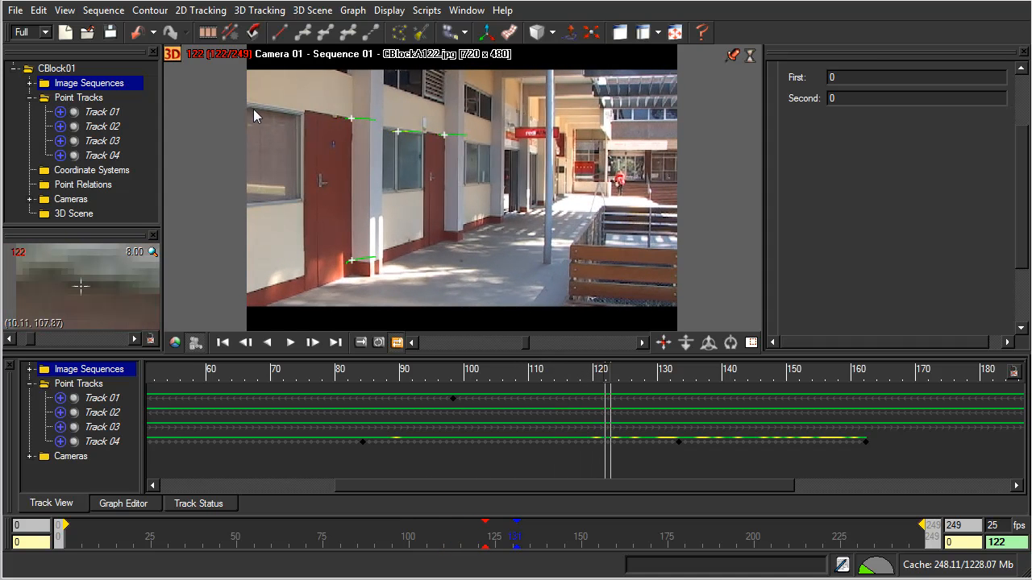
left_click(100, 155)
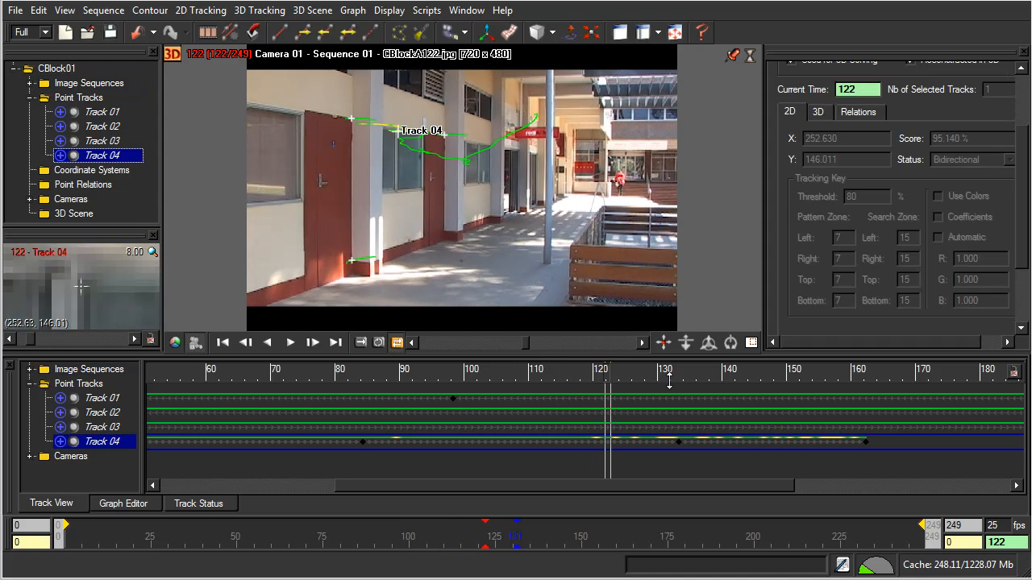
left_click_drag(606, 370, 640, 397)
mouse_move(647, 400)
left_mouse_down()
mouse_move(618, 404)
mouse_move(634, 404)
left_mouse_up()
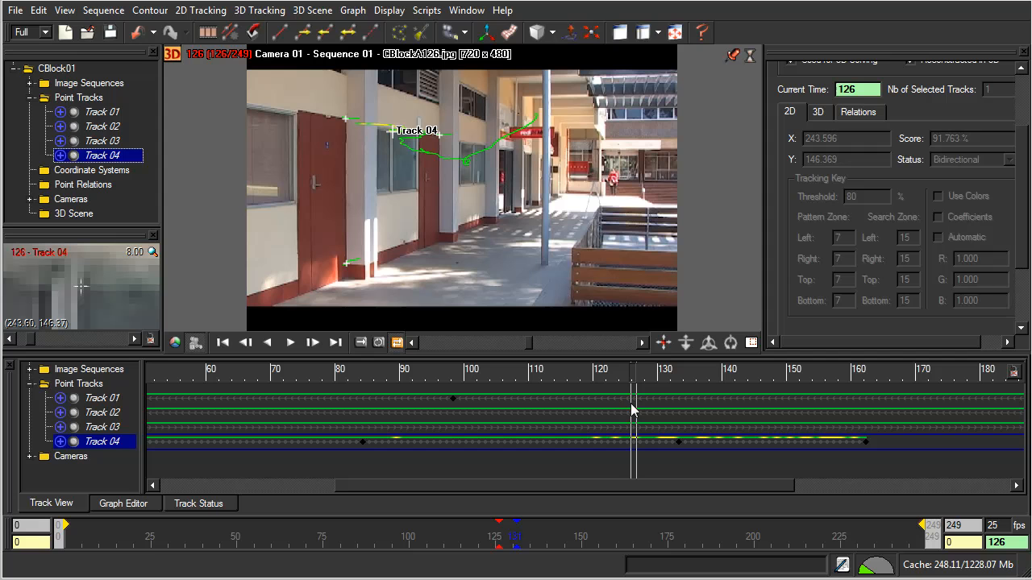
left_click(79, 287)
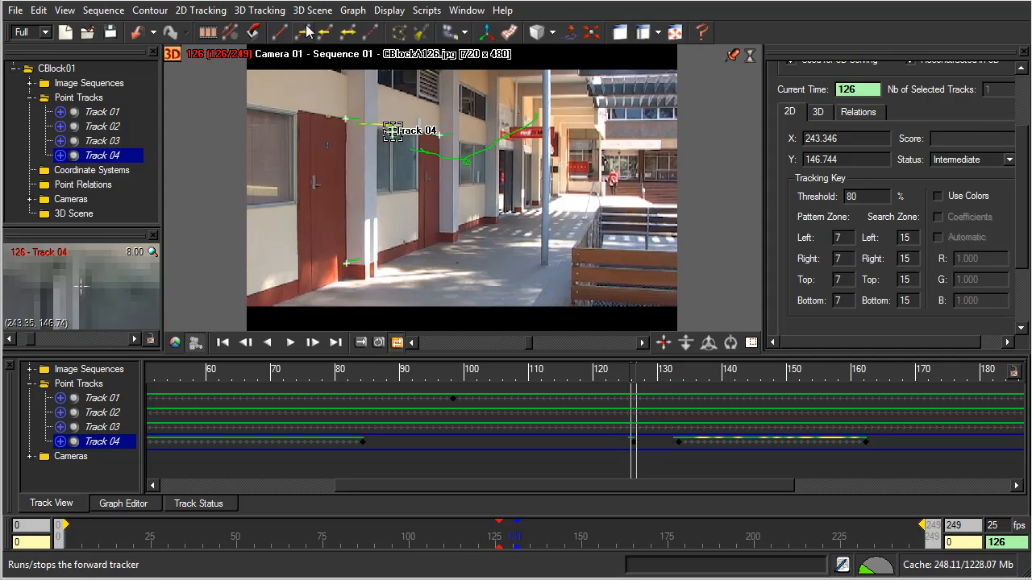
left_click(348, 32)
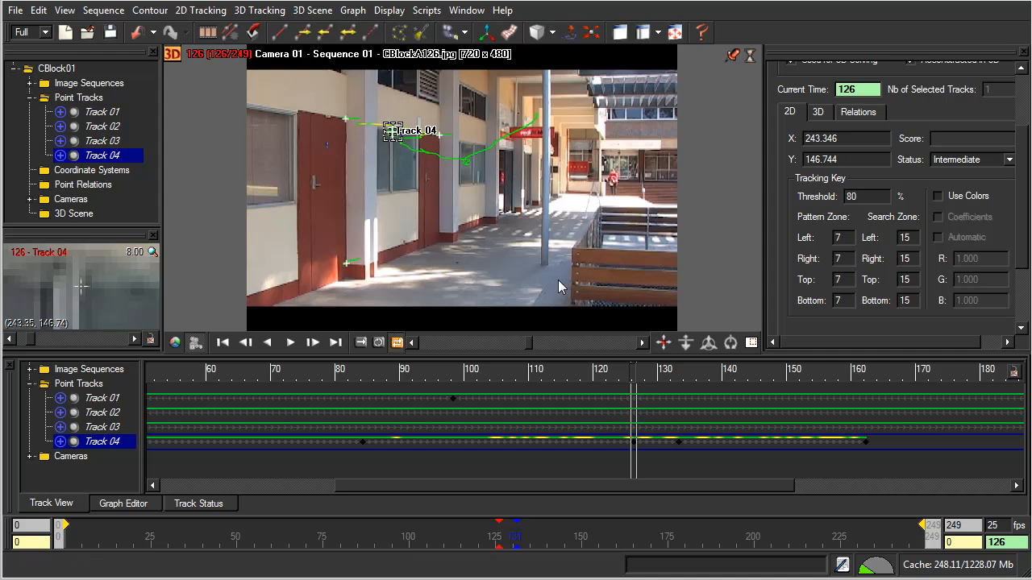
Correct Track 04's point onto the top of the window divider at frame 112 and re-track it bidirectionally.
left_click(631, 371)
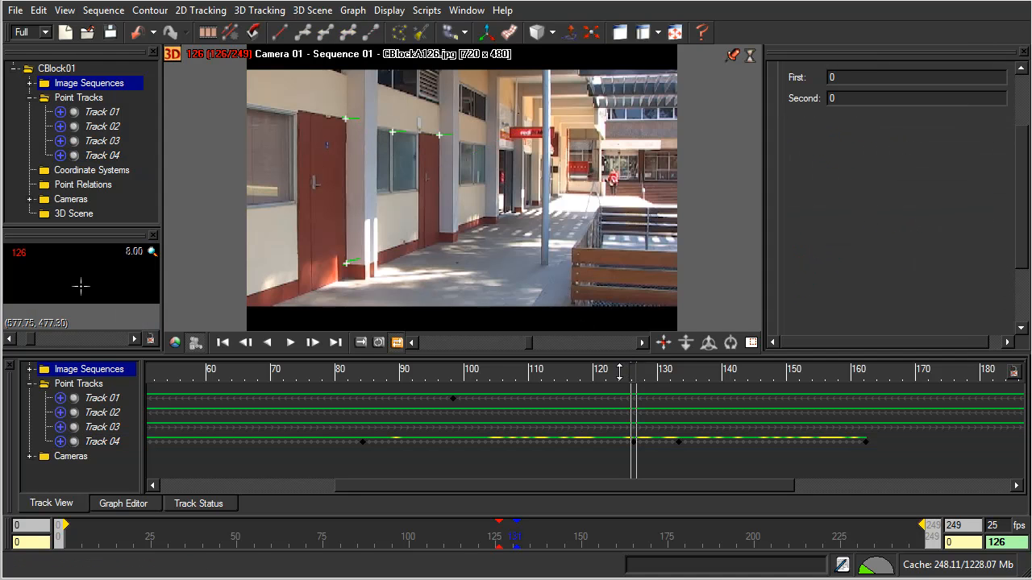
left_click_drag(630, 371, 543, 370)
left_click(101, 155)
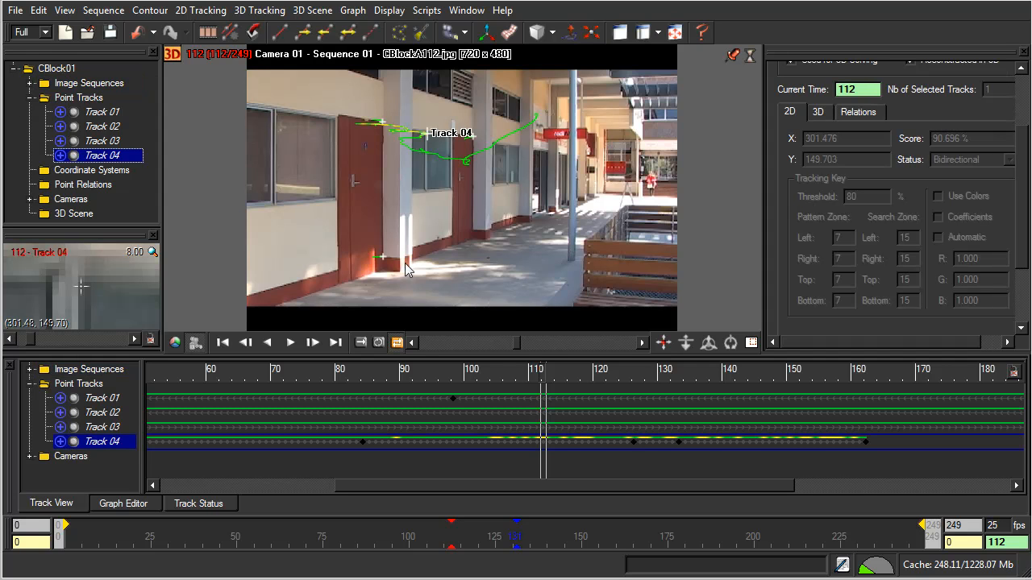
left_click(630, 442)
left_click(80, 283)
left_click_drag(80, 283, 95, 294)
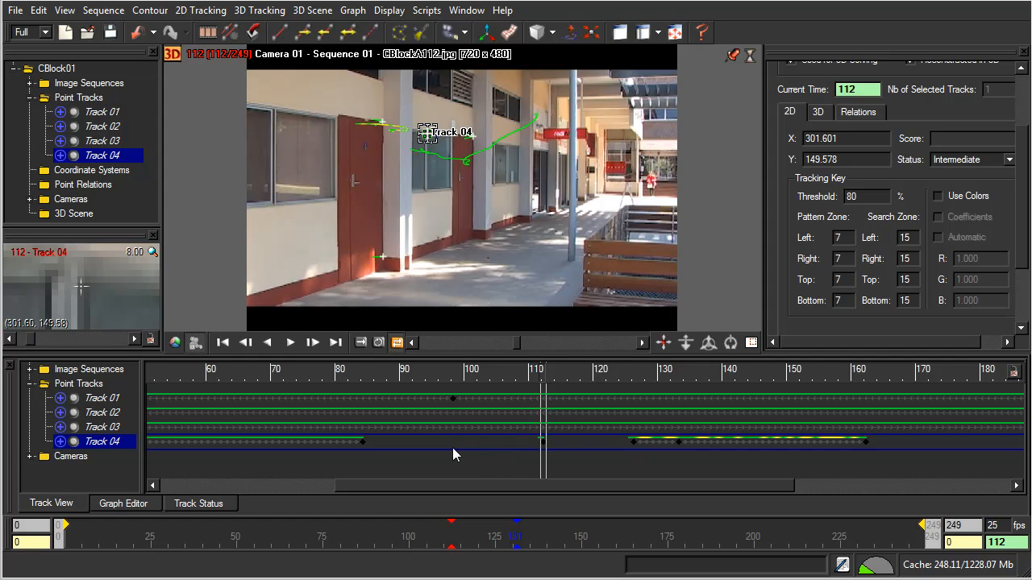
left_click(348, 34)
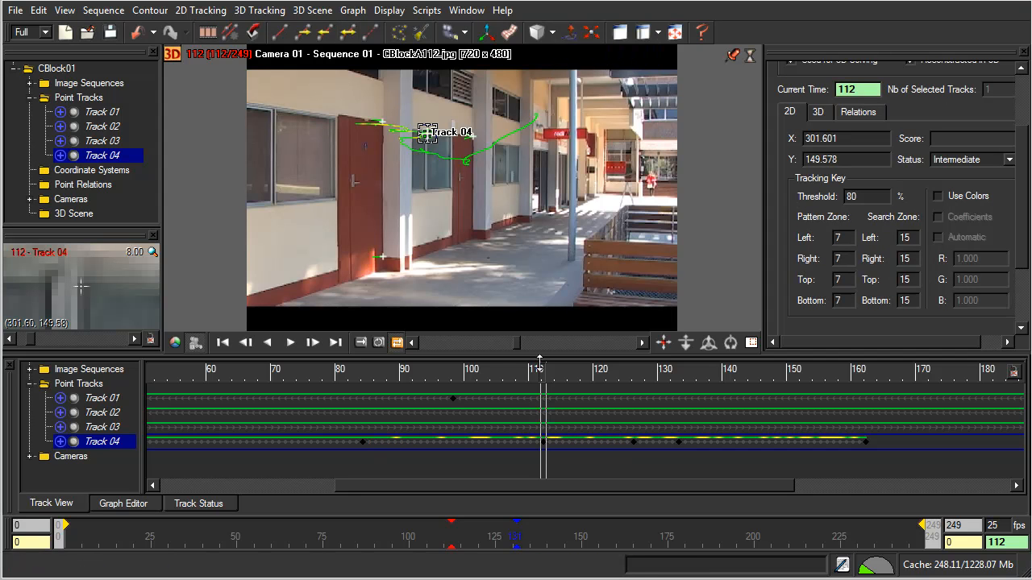
Correct Track 04's point onto the top of the window divider at frame 102 and re-track it bidirectionally.
left_click_drag(544, 373, 479, 375)
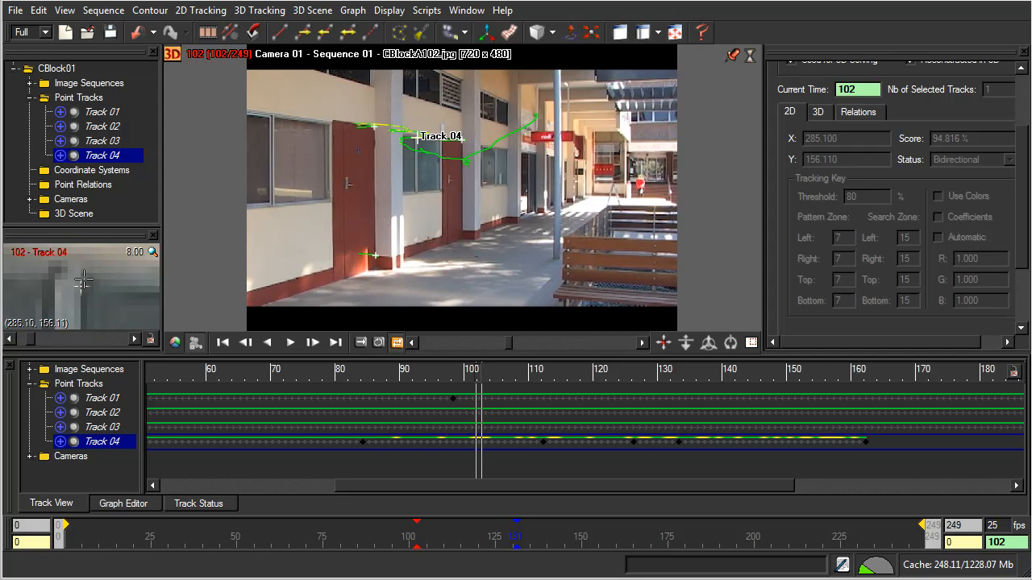
left_click(83, 281)
left_click(325, 33)
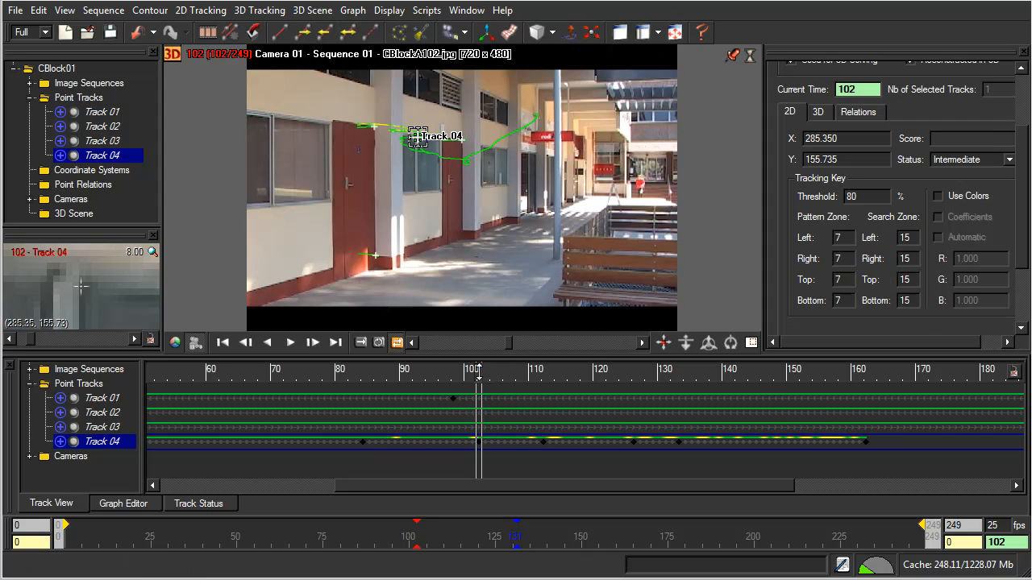
Check Track 04's point against the top of the window divider from frame 102 up to frame 150.
left_click_drag(479, 371, 557, 377)
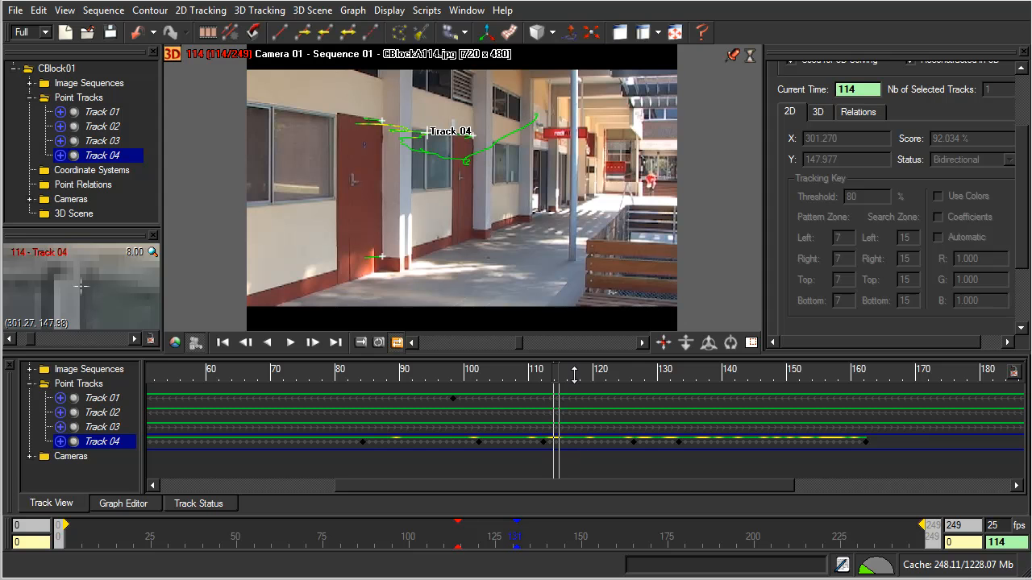
left_click_drag(555, 371, 787, 403)
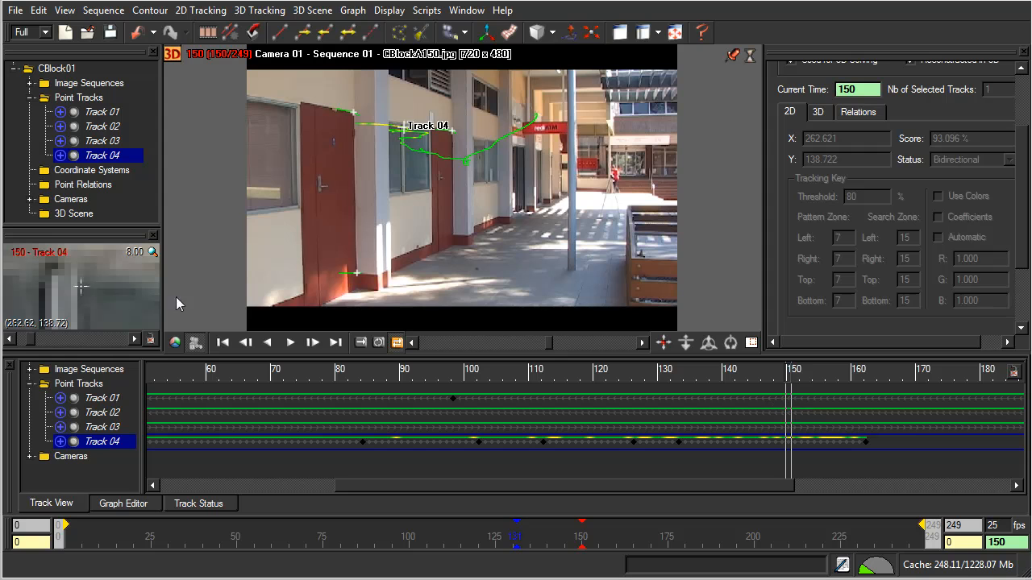